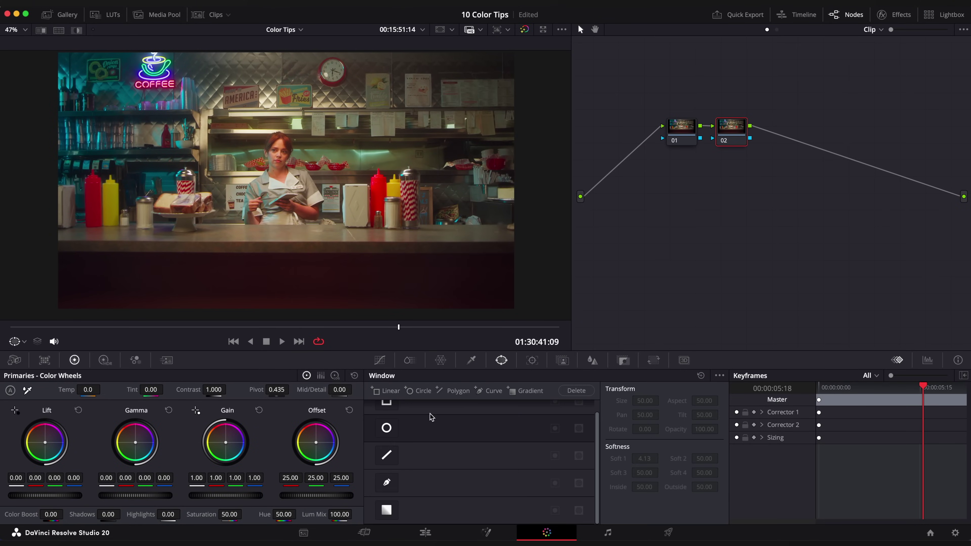
Step: Add a Circle window to the diner shot, stretch it into a wide ellipse, and widen its soft edge
click(387, 428)
drag(369, 182, 471, 180)
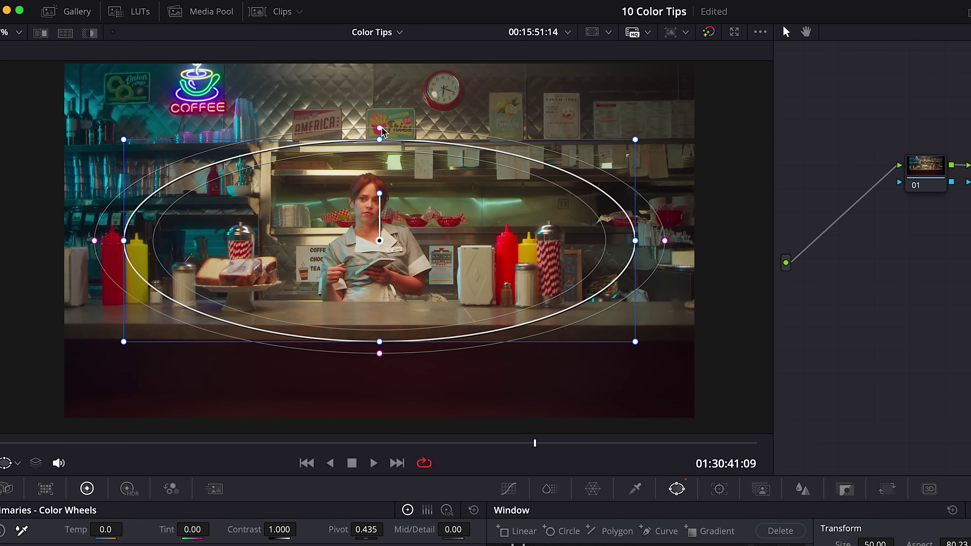
drag(379, 129, 379, 61)
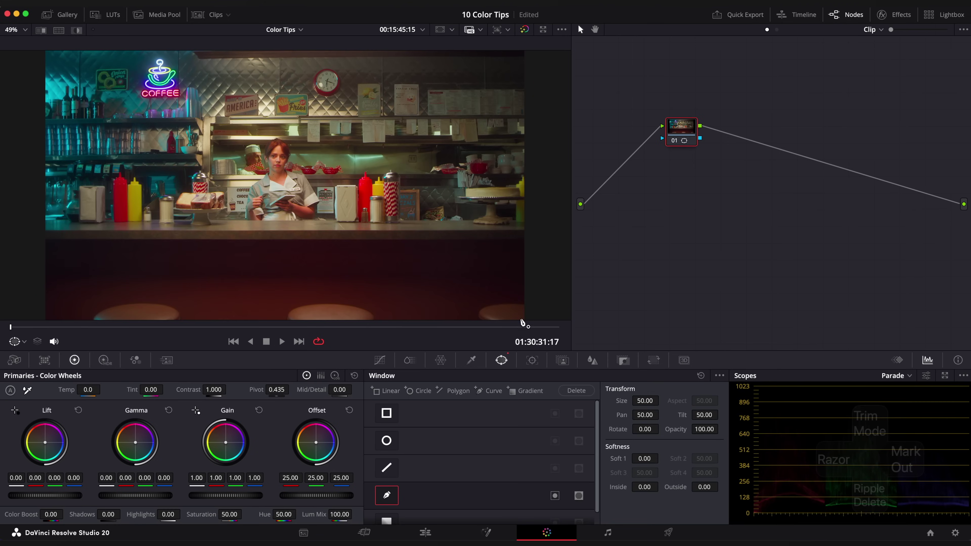
Step: Trace a curve window arching from the lower right over the COFFEE sign to the lower left
click(522, 318)
click(484, 293)
click(424, 238)
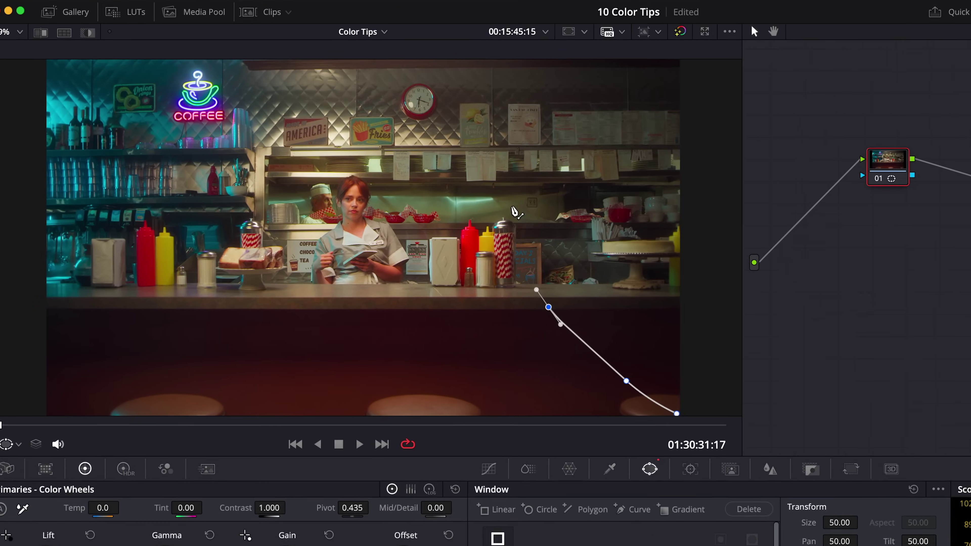
click(399, 175)
click(369, 103)
click(307, 86)
click(202, 92)
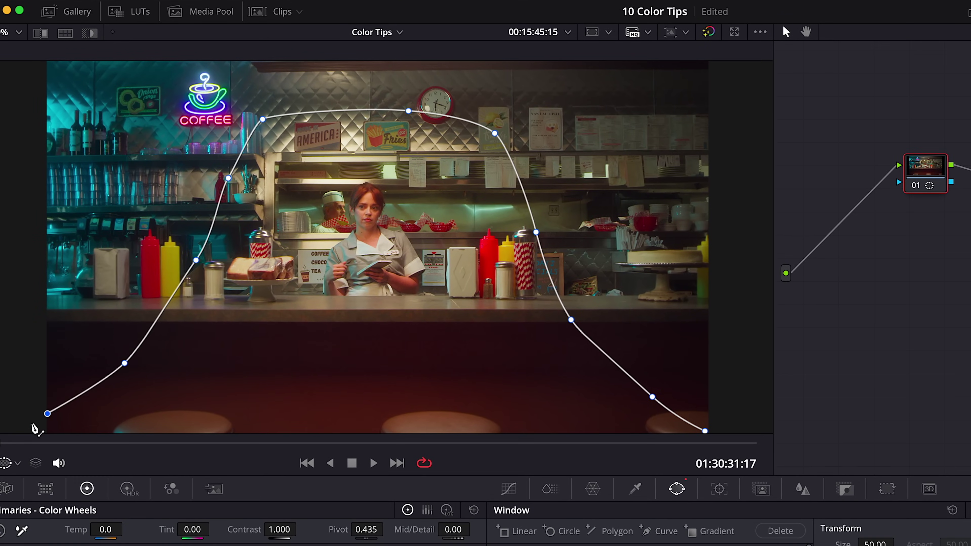
scroll(35, 444, down, 4)
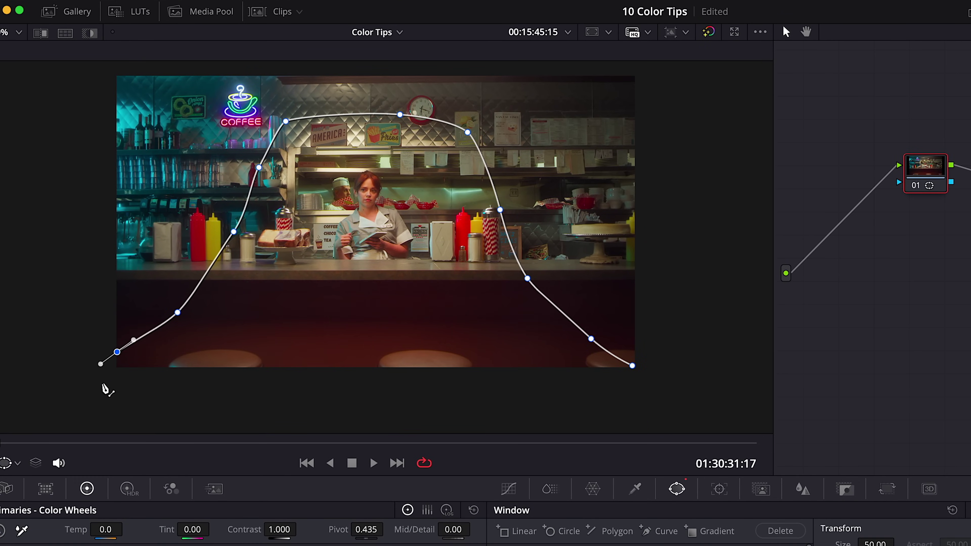
Step: Close the curve window around the waitress and counter, and lower gamma slightly to darken
drag(115, 402, 136, 405)
click(632, 366)
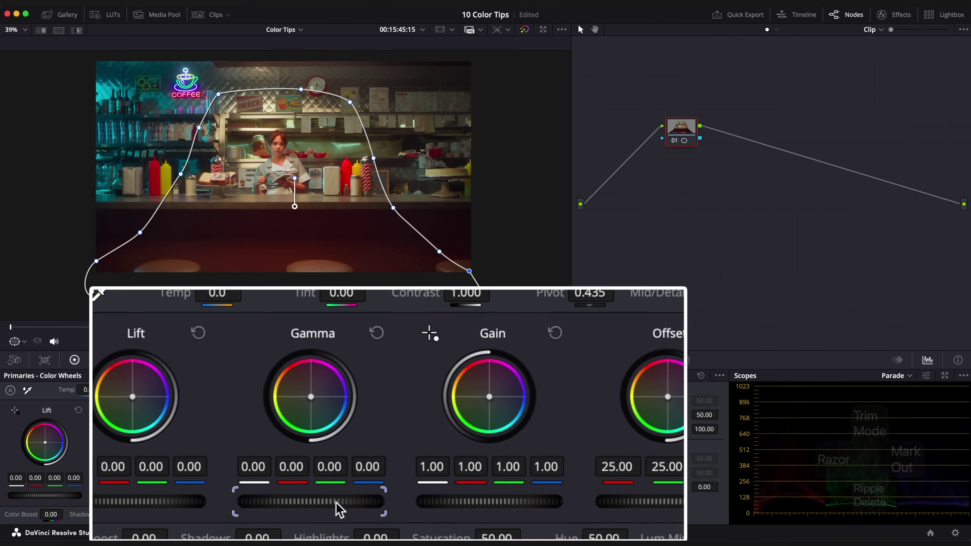
drag(337, 502, 325, 502)
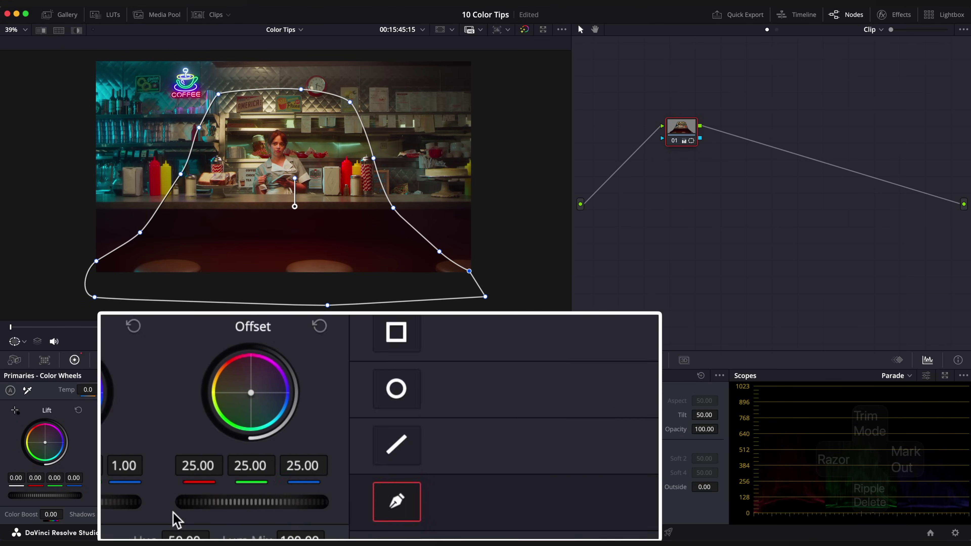
Step: Enable the curve window and soften its inside and outside edges
click(554, 495)
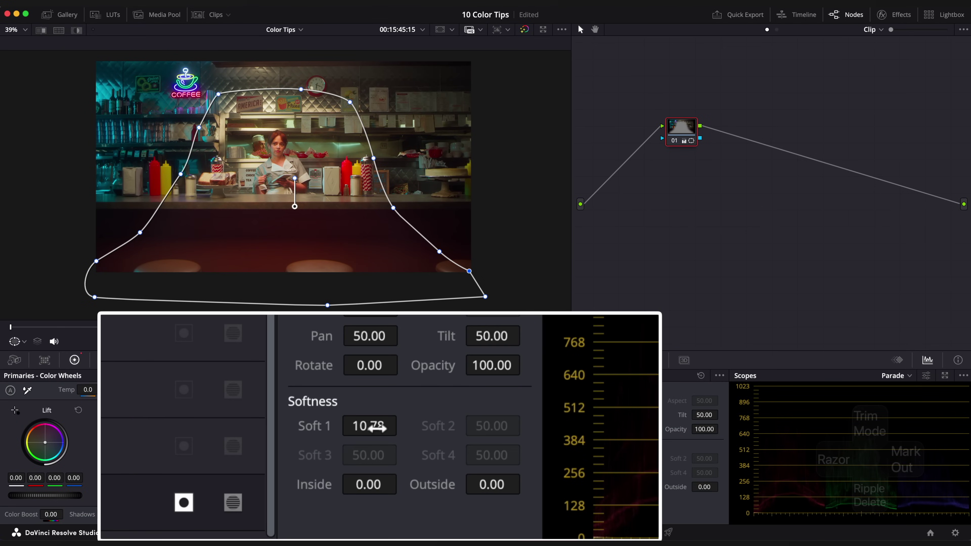
drag(646, 487, 727, 485)
drag(646, 458, 661, 458)
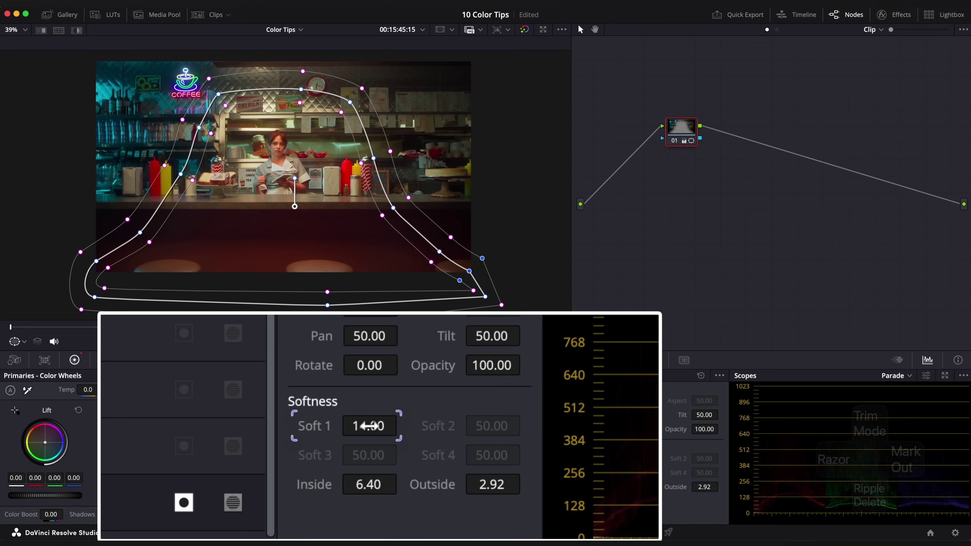
Step: Track the window forward and backward through the clip, then bring up Curves
click(532, 360)
click(418, 391)
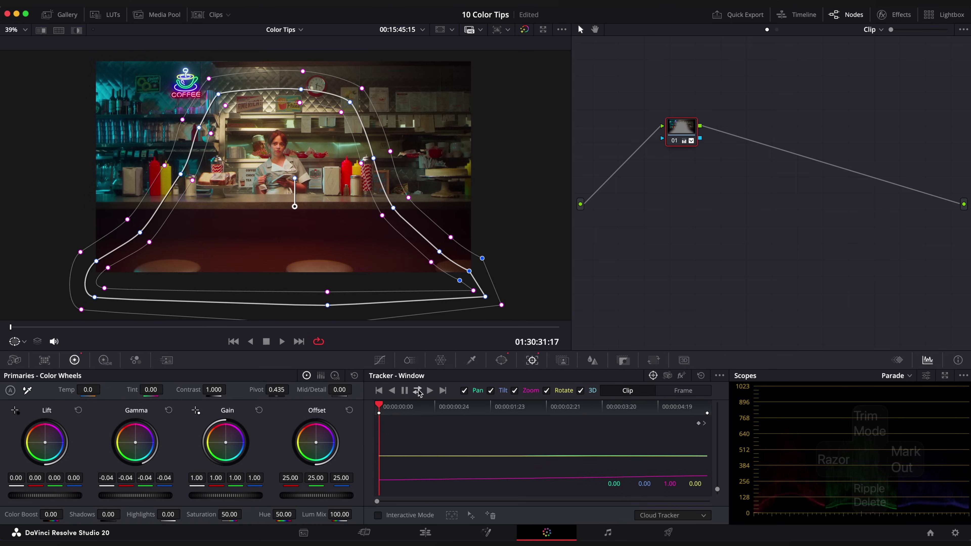
click(383, 365)
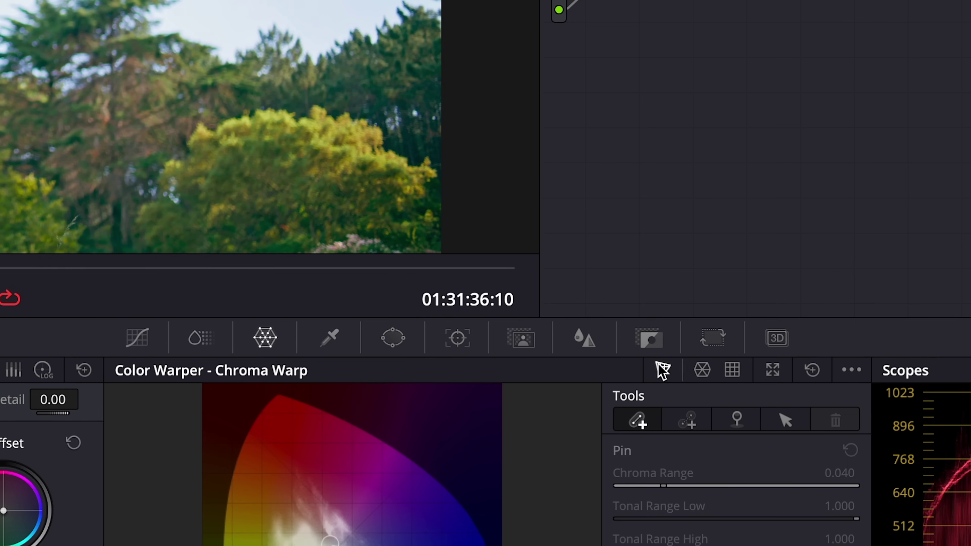
Step: In Chroma Warp, sample the foliage and push the sky-tone point toward saturated cyan
click(951, 370)
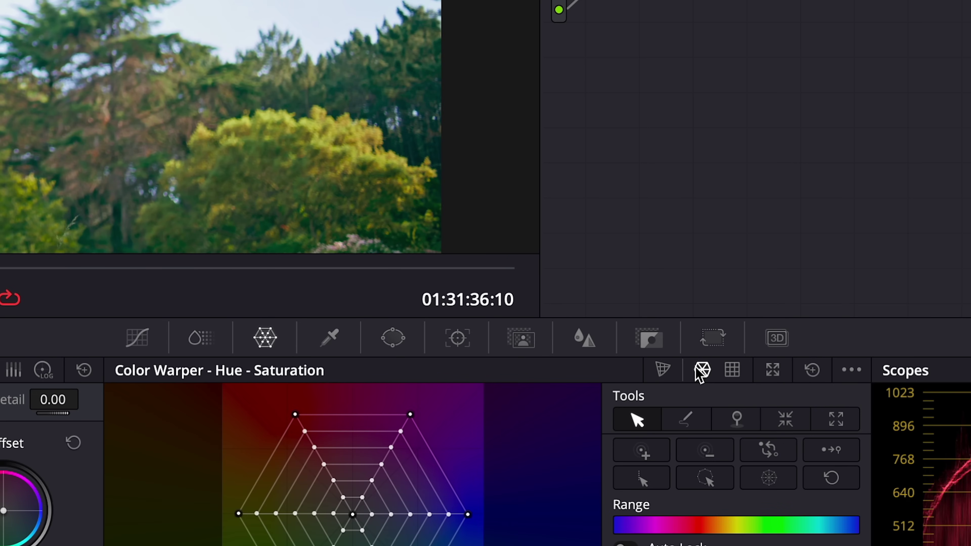
click(702, 370)
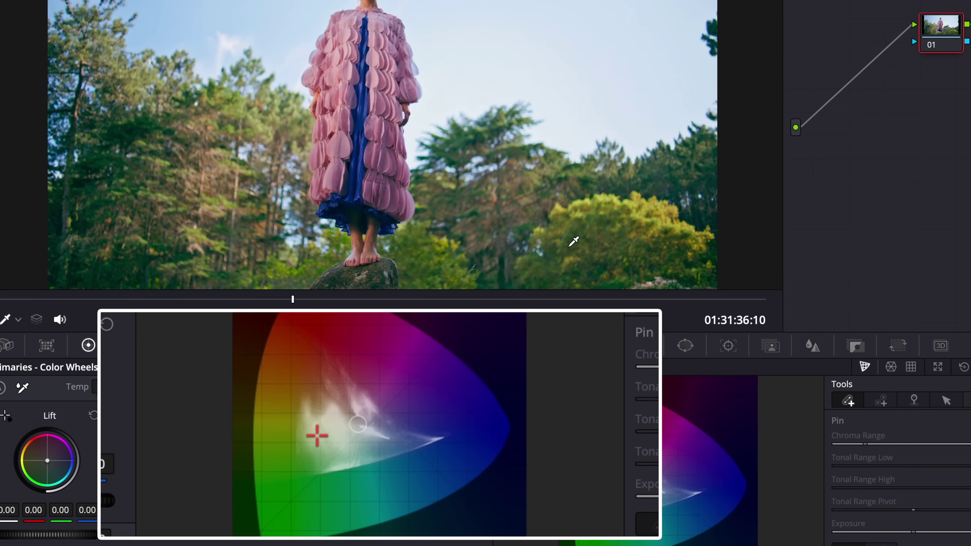
click(574, 241)
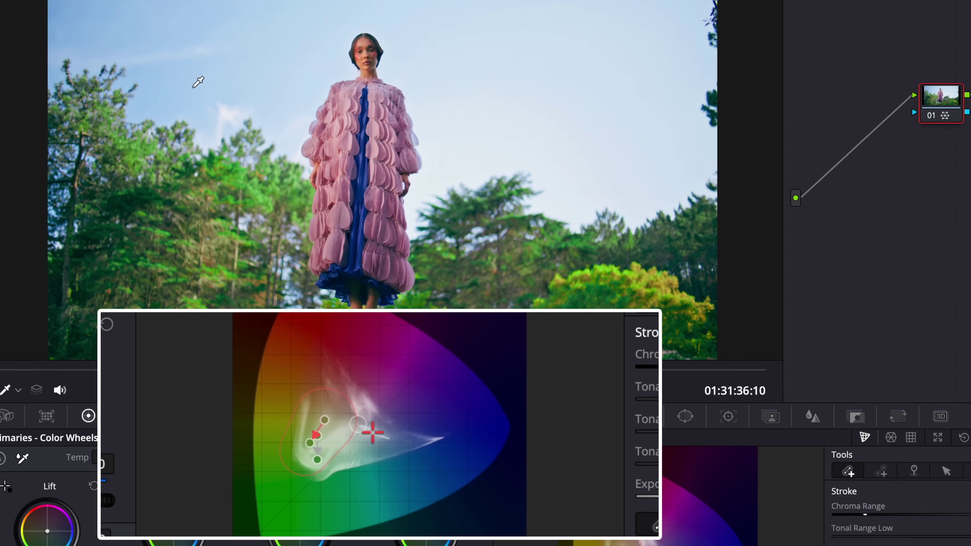
click(409, 205)
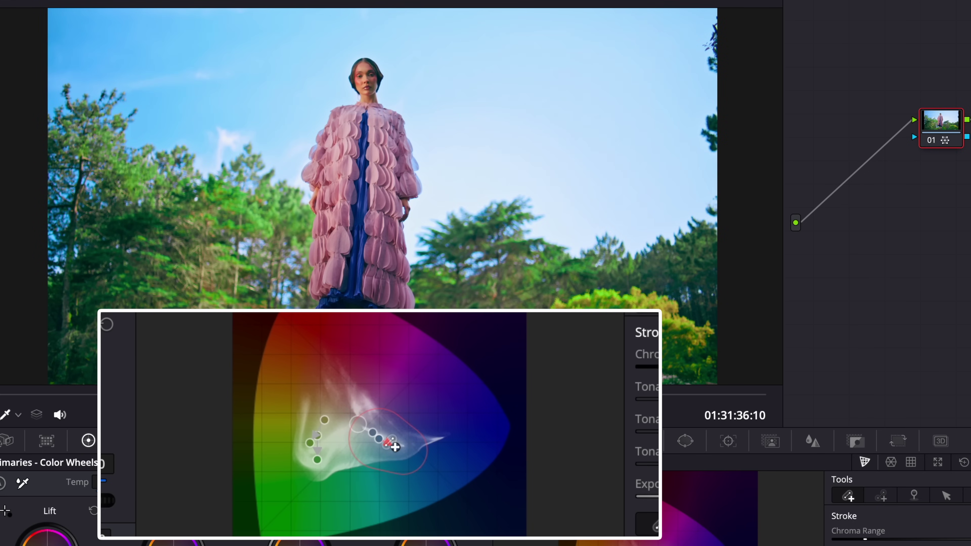
drag(395, 447, 403, 450)
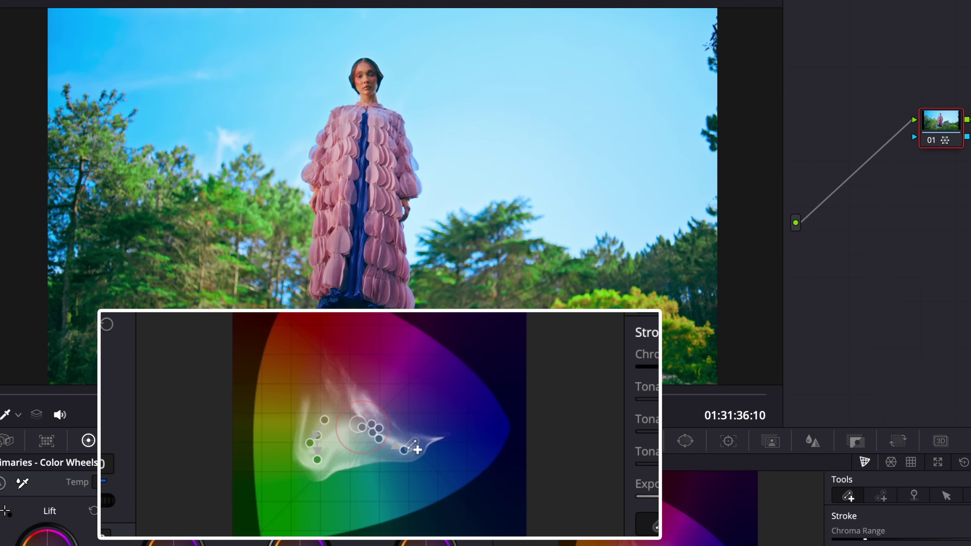
drag(371, 443, 382, 441)
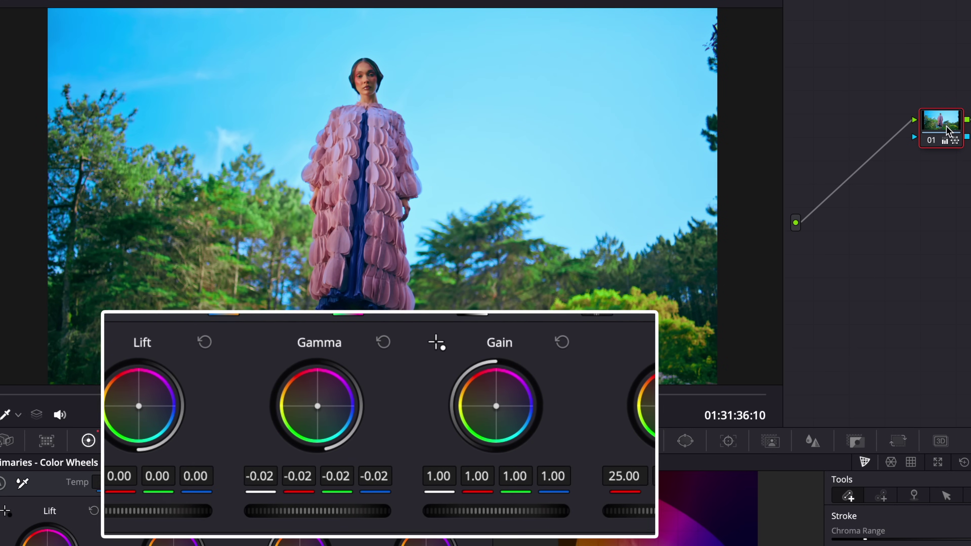
Step: Compare the forest grade against the bypassed original with Ctrl+D, then play the clip
key(ctrl+d)
key(ctrl+d)
key(space)
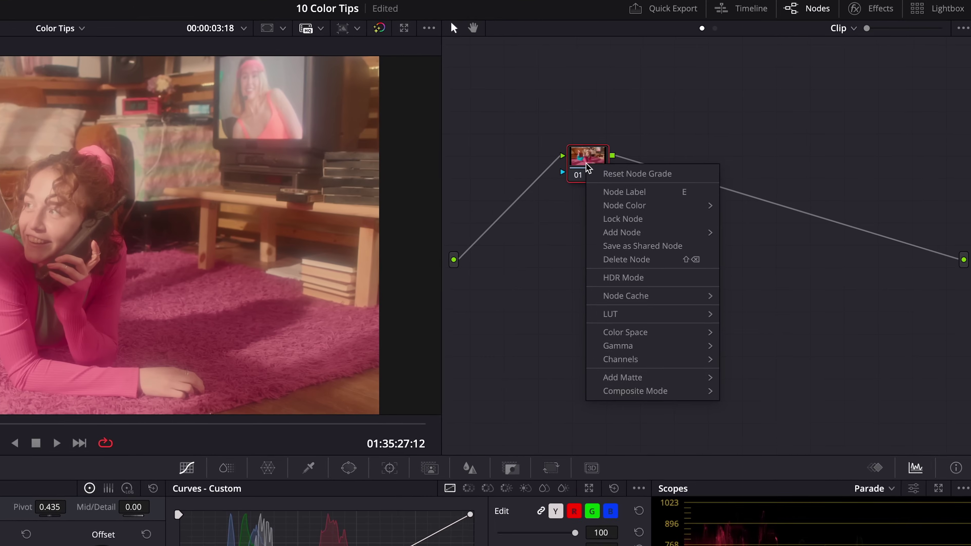
Step: Set node 01 of the bedroom clip to HSV colour space and switch off Channel 1
mouse_move(720, 280)
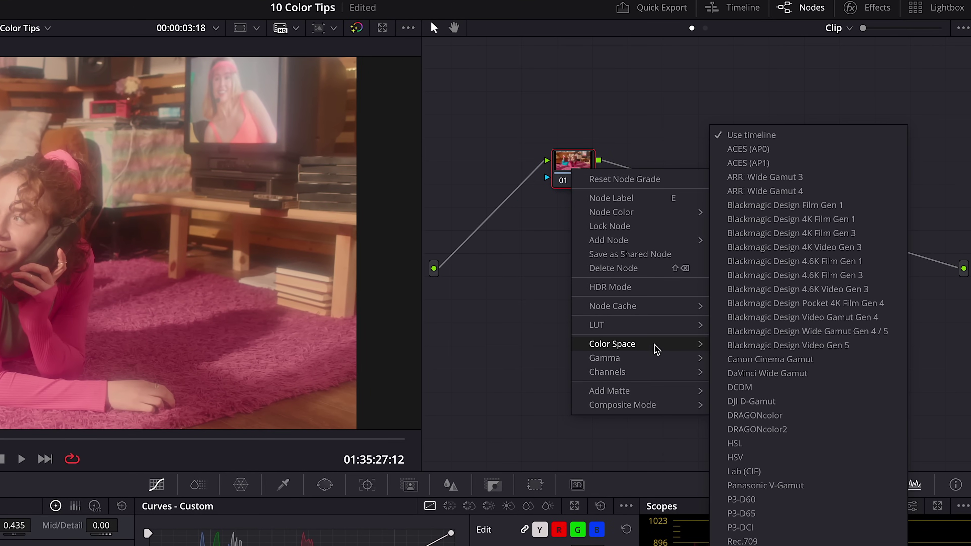
click(748, 459)
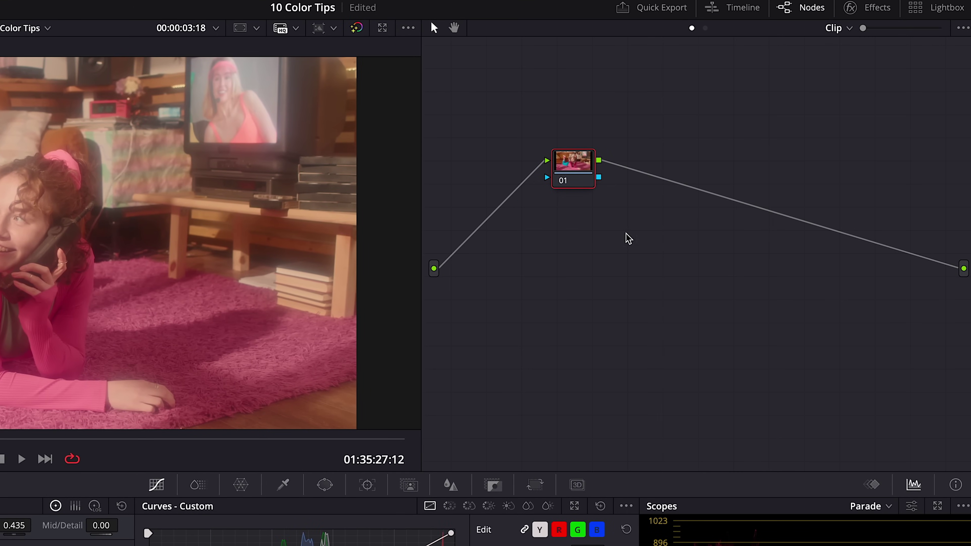
right_click(571, 165)
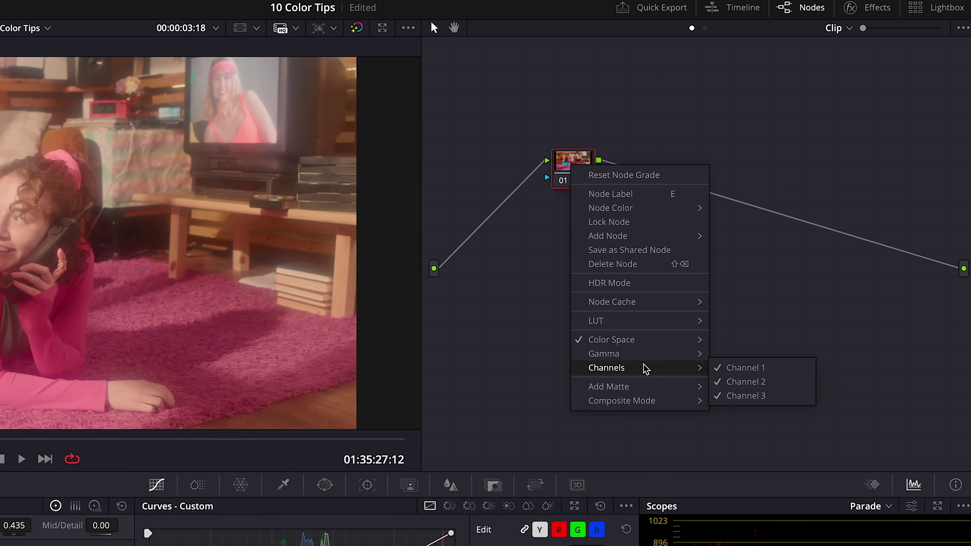
click(724, 369)
right_click(574, 161)
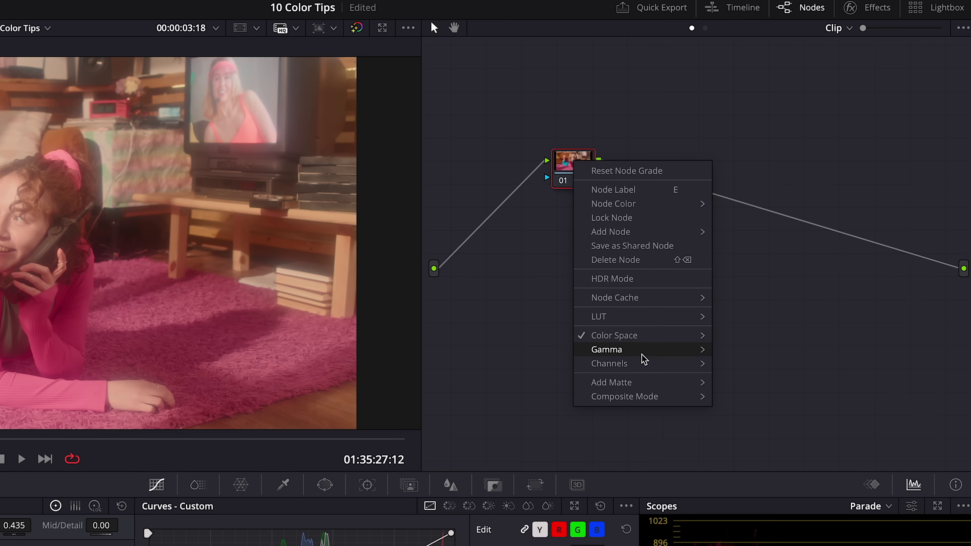
Step: Switch off Channel 3 and add a custom curve point that lifts the shadows
click(749, 391)
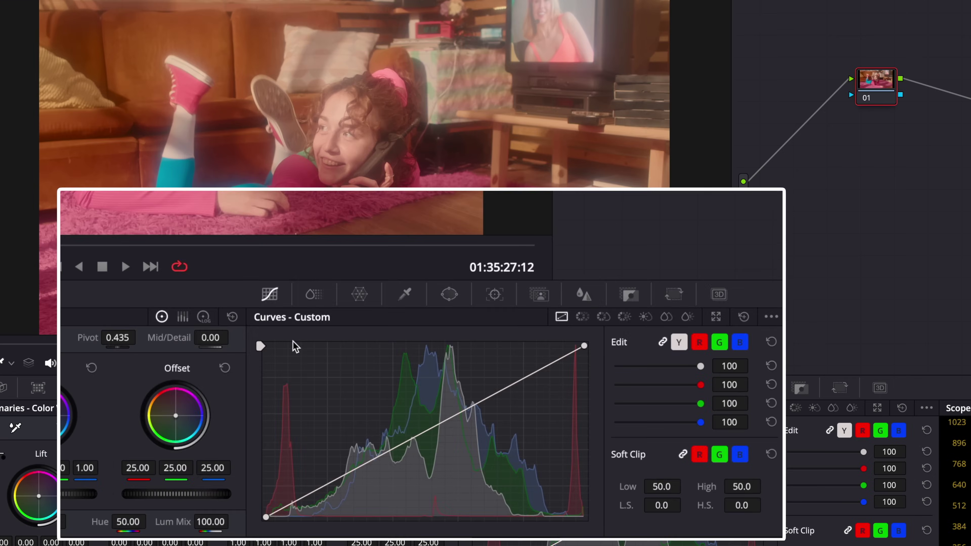
click(412, 494)
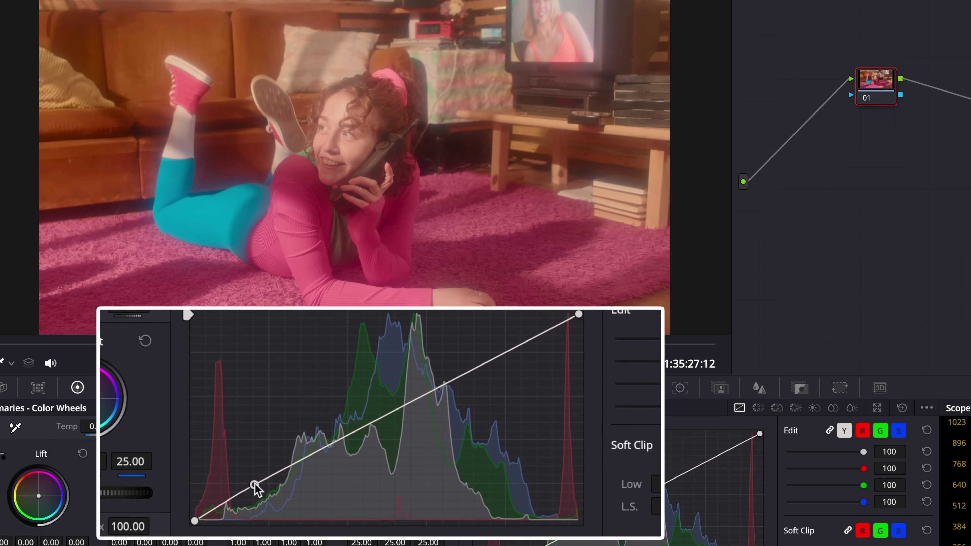
drag(412, 494, 410, 483)
Step: Raise a middle curve point to boost midtones, refine the shadows, and keep gain at 1.00
mouse_move(345, 426)
mouse_down()
mouse_move(347, 401)
mouse_move(346, 416)
mouse_up()
drag(455, 368, 474, 376)
drag(345, 414, 364, 387)
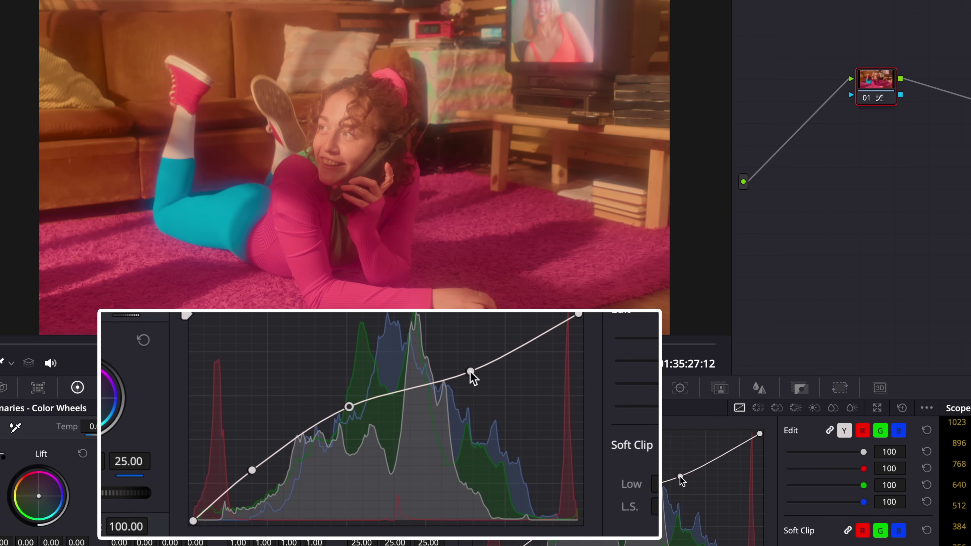
drag(473, 377, 493, 381)
drag(257, 483, 255, 480)
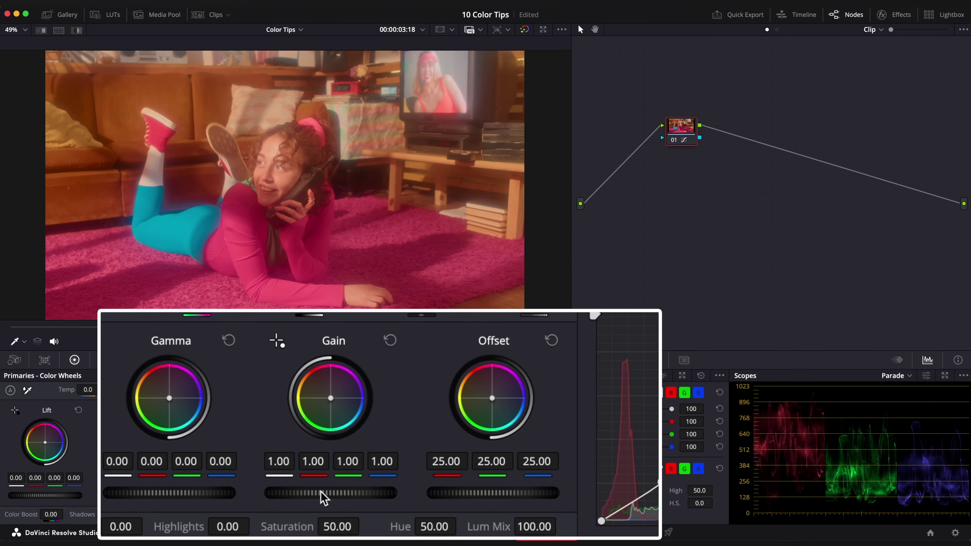
drag(321, 496, 107, 498)
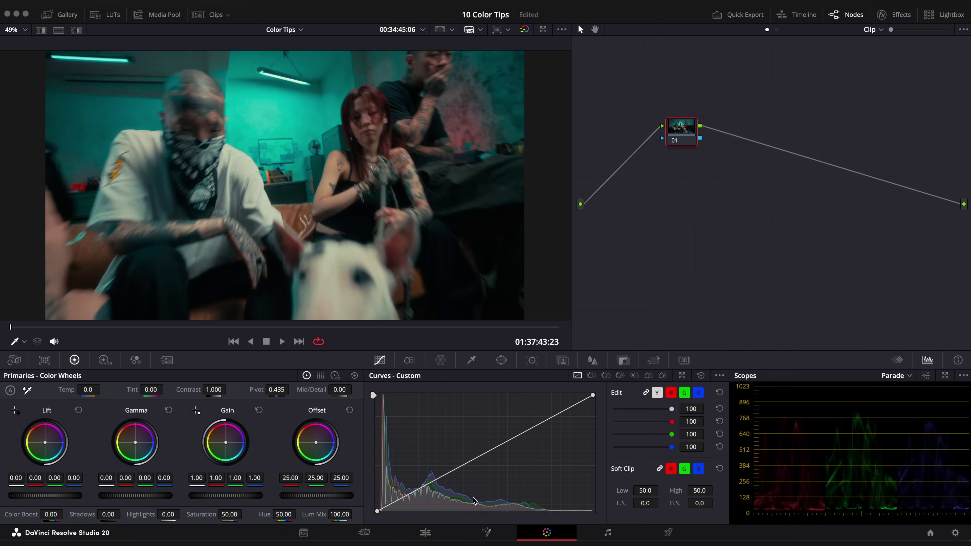
Step: Play the teal-lit group clip and stop it at 01:37:46:20
click(282, 342)
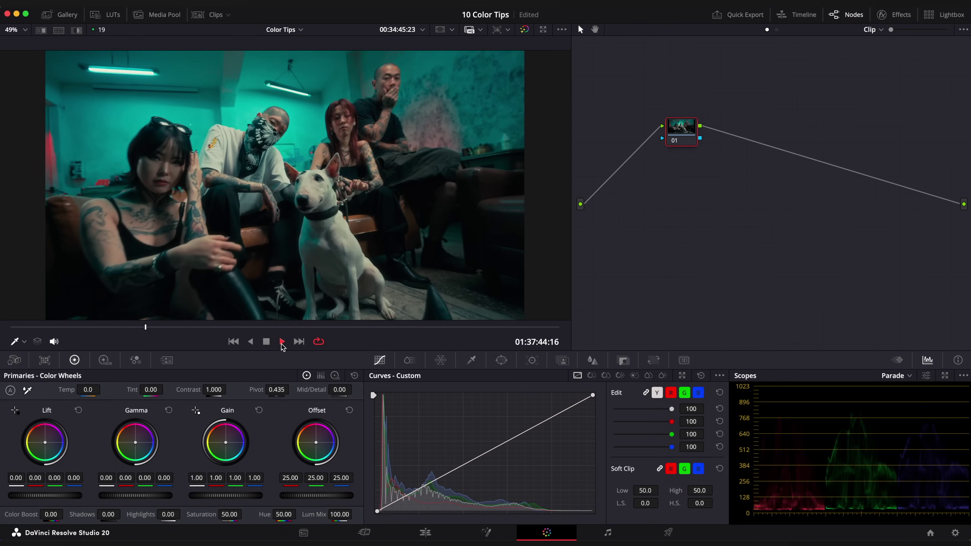
click(267, 342)
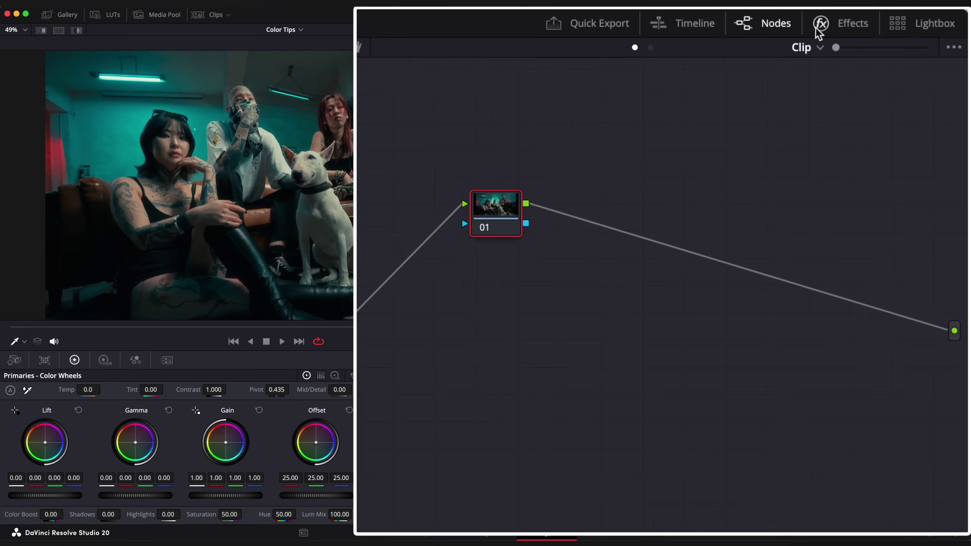
Step: Search the effects library for 'dep' and apply Depth Map to node 01
click(901, 14)
click(849, 55)
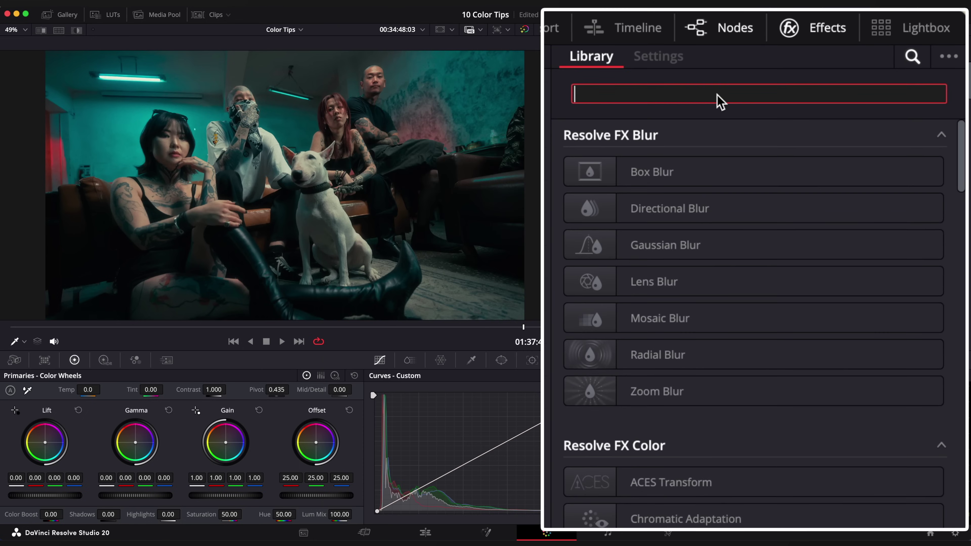
text(depth)
drag(661, 180, 711, 256)
Step: Invert the depth map, set near limit 0.155, gamma 1.116, blur 0.310, and turn its preview off
click(698, 214)
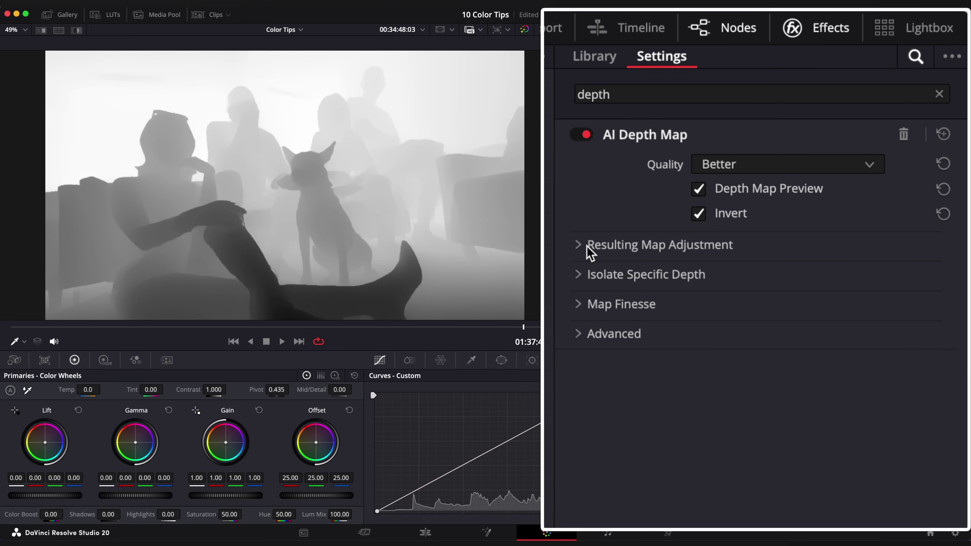
click(578, 246)
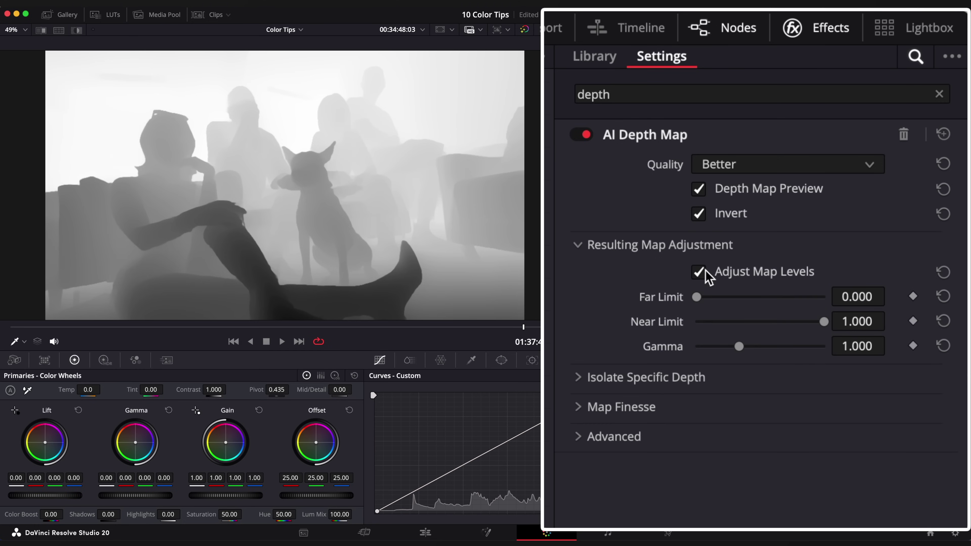
drag(815, 325, 702, 299)
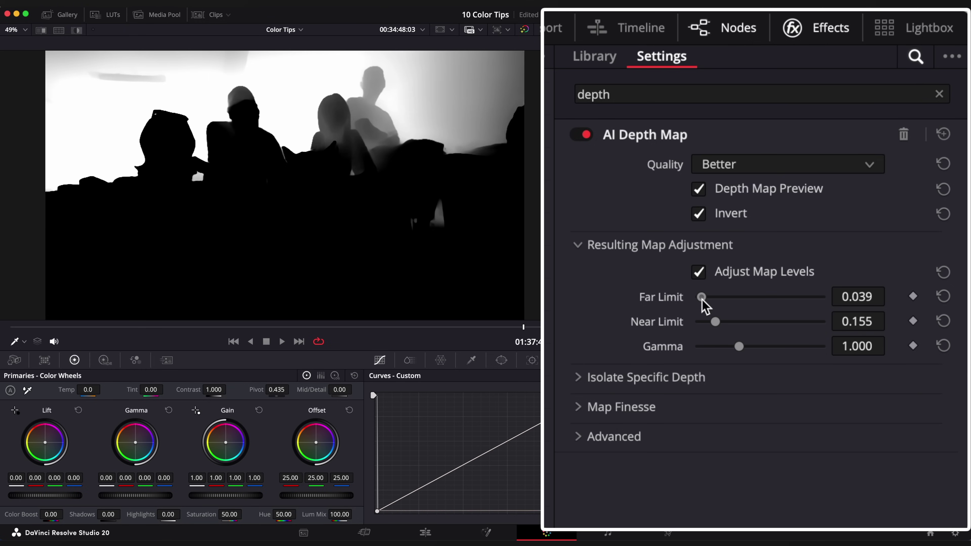
drag(739, 347, 754, 347)
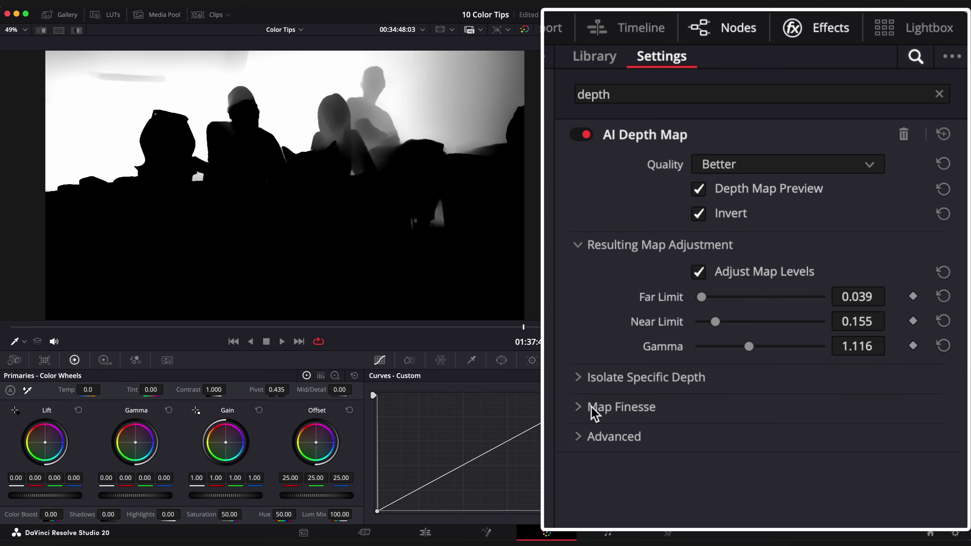
click(700, 435)
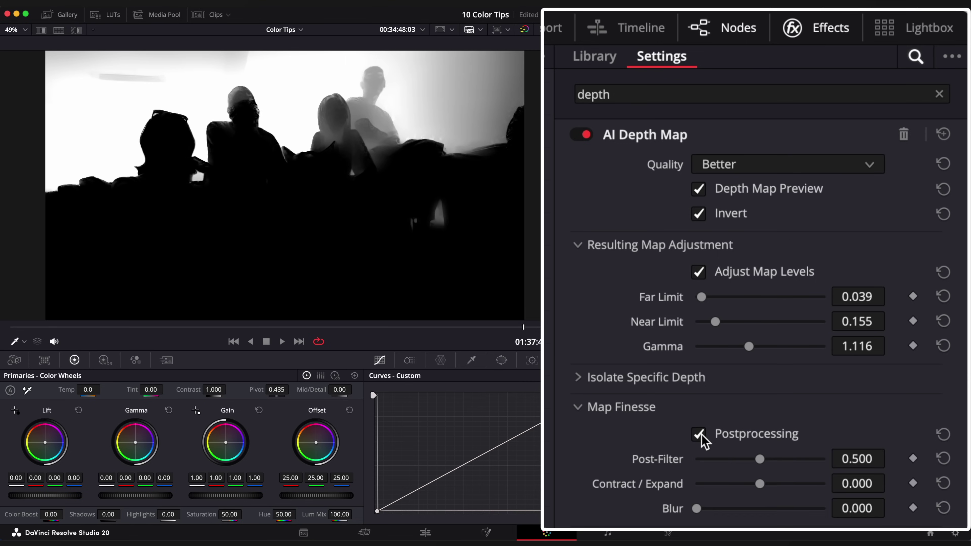
drag(697, 391, 739, 404)
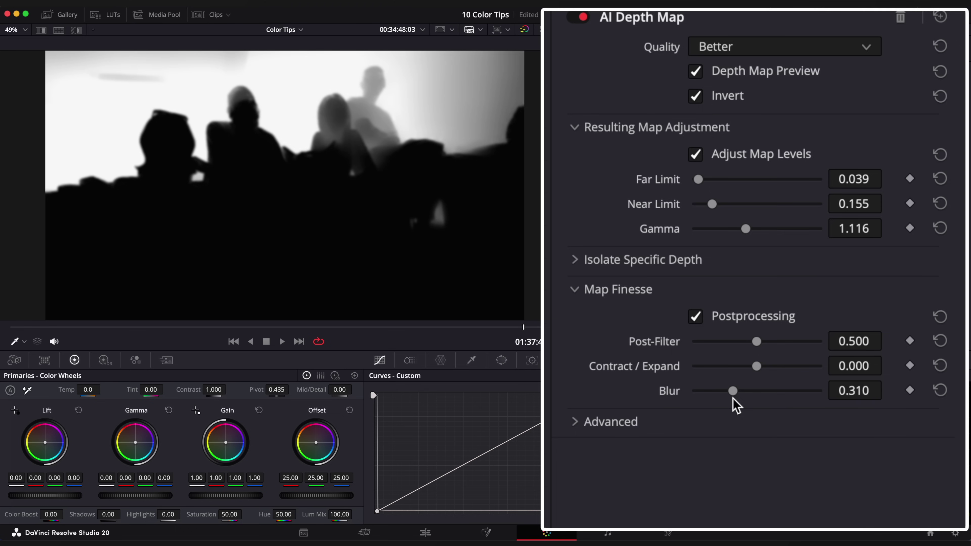
click(695, 194)
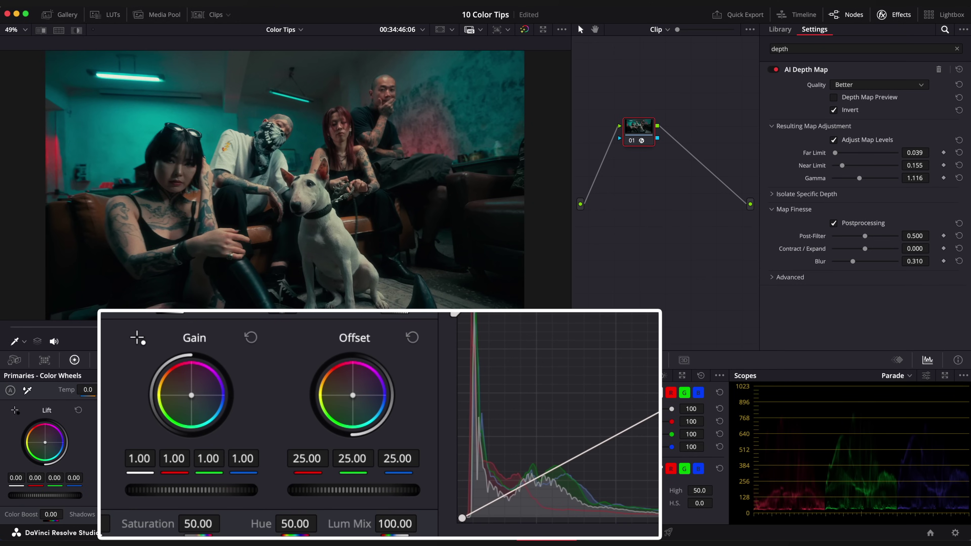
Step: Lower the offset to 6.85 to darken the group shot and check a later frame
drag(314, 496, 279, 496)
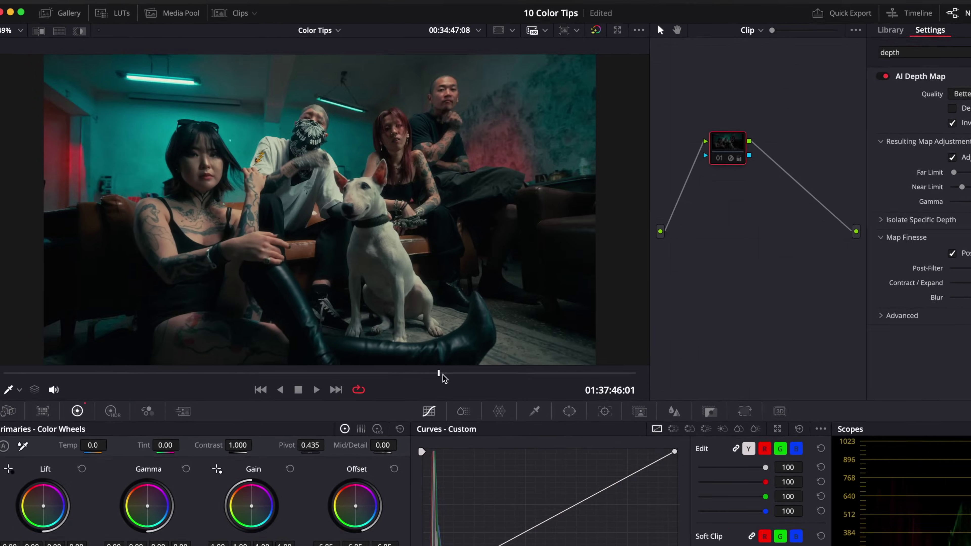
drag(443, 376, 604, 379)
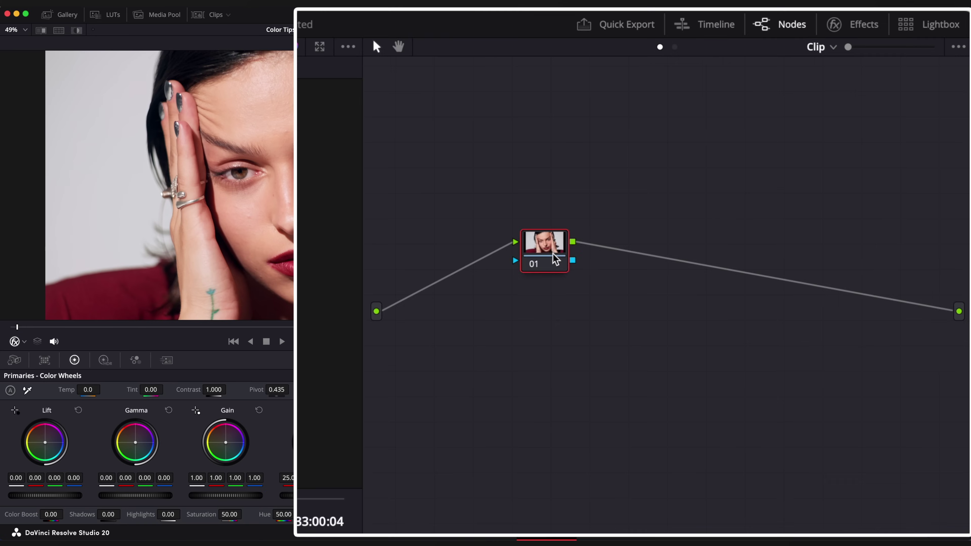
Step: Apply Face Refinement to node 01, detect the woman's face, and track it forward
click(857, 24)
text(face)
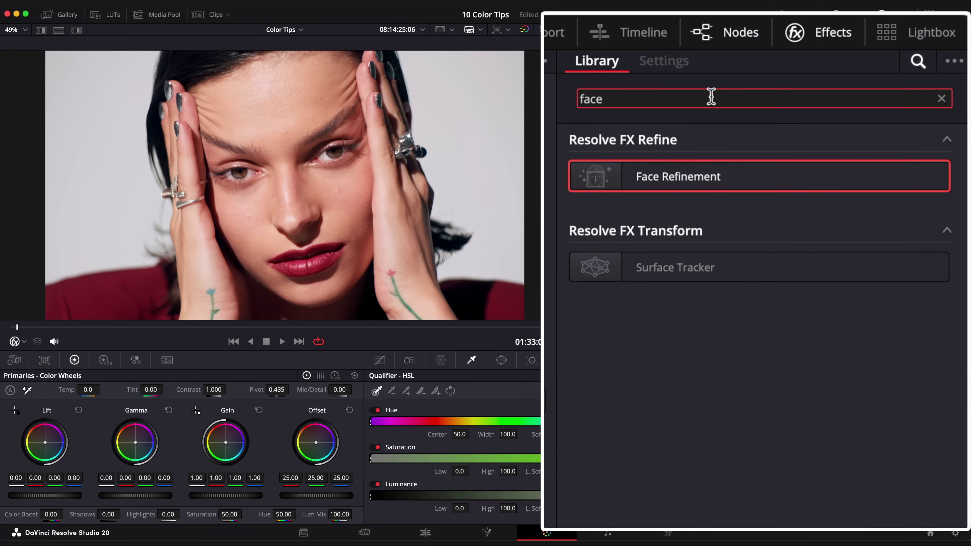
drag(678, 177, 680, 325)
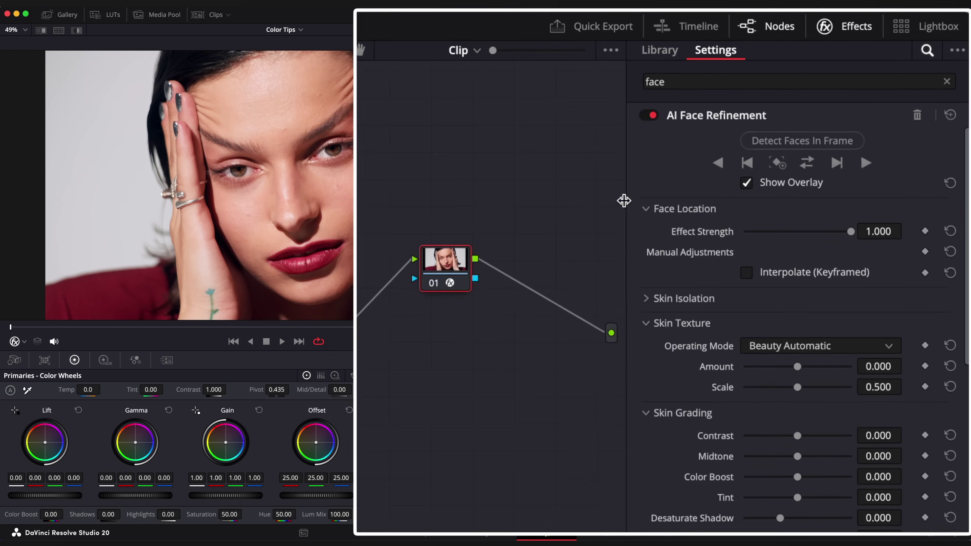
click(865, 85)
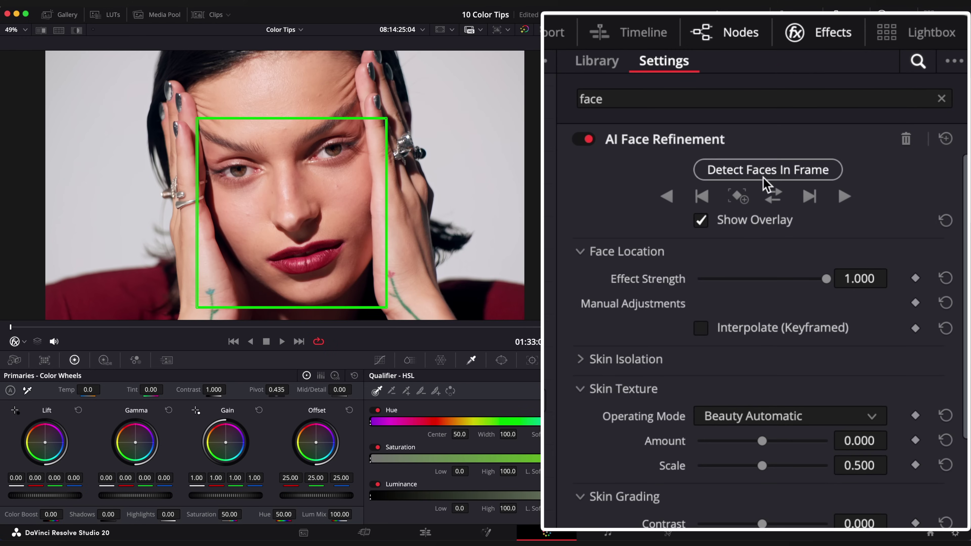
click(845, 196)
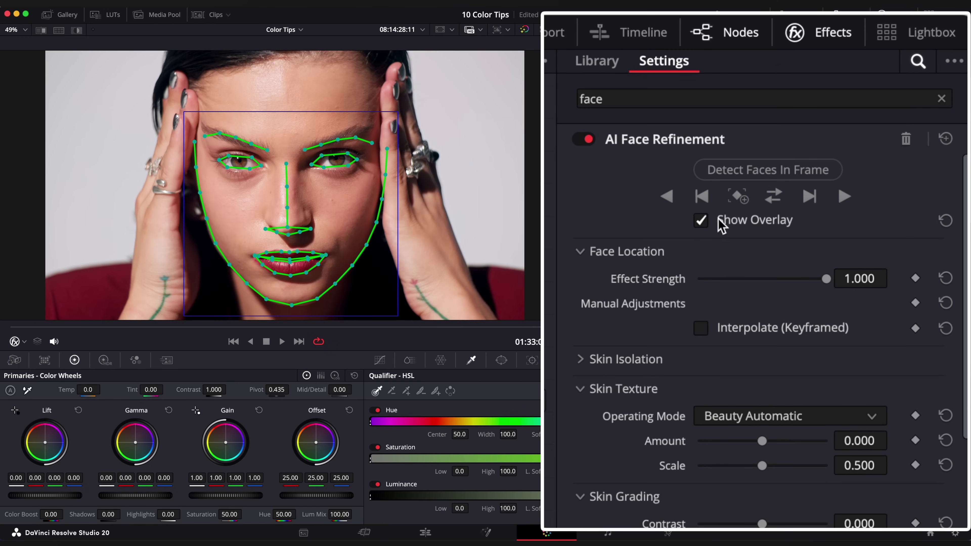
Step: Hide the face landmark overlay and raise the skin contrast to 0.194
click(700, 220)
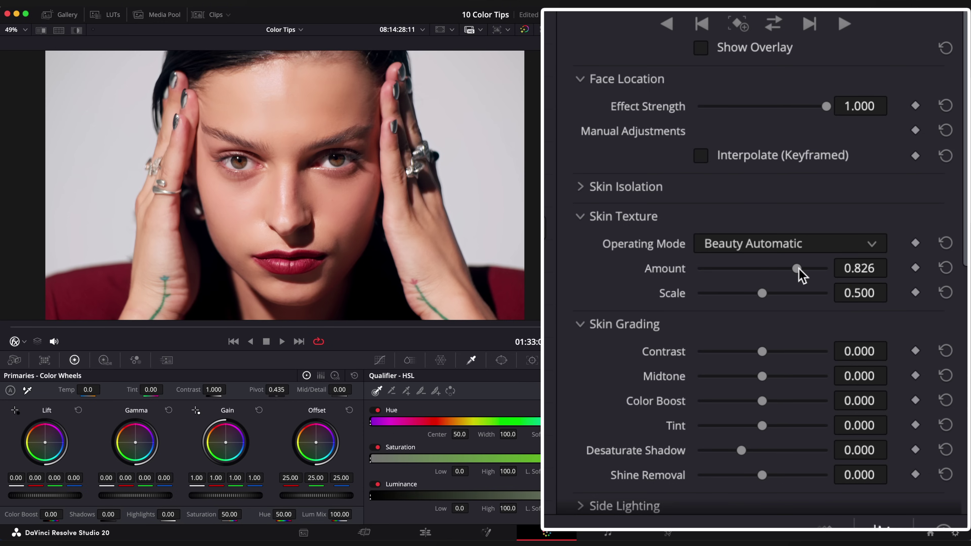
drag(765, 355, 748, 379)
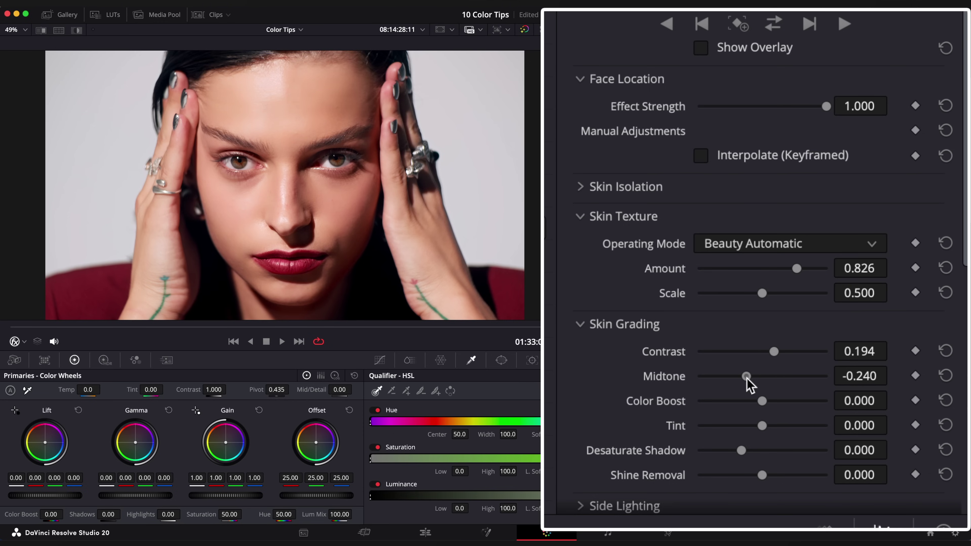
scroll(705, 377, down, 5)
Step: Set eye sharpening to 0.295 and brightening to 0.496, and play back the refined face
click(585, 271)
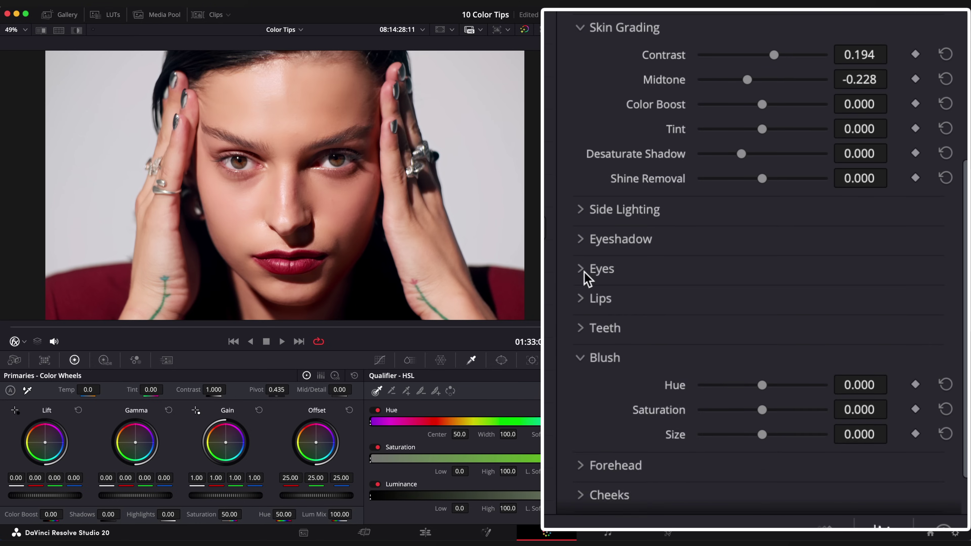
click(585, 271)
drag(700, 296, 720, 322)
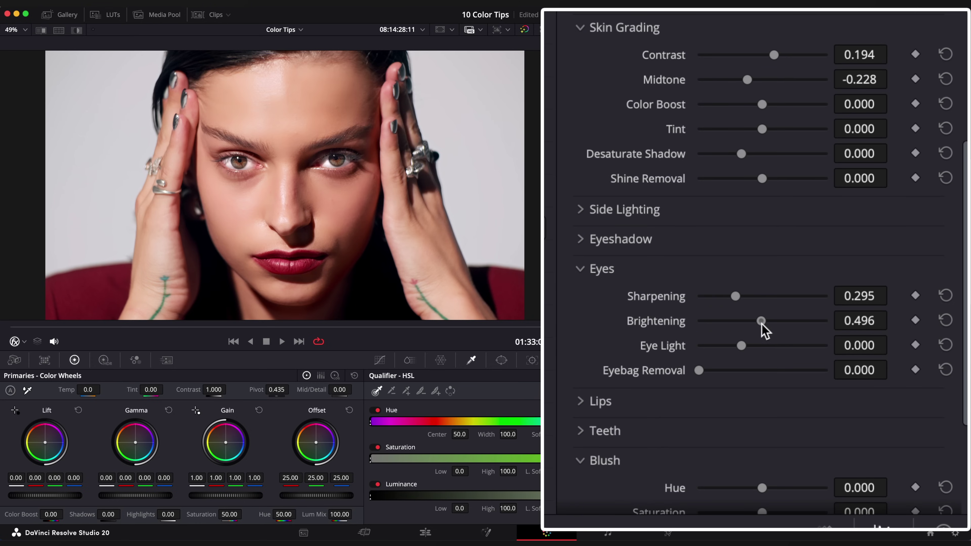
scroll(620, 337, down, 5)
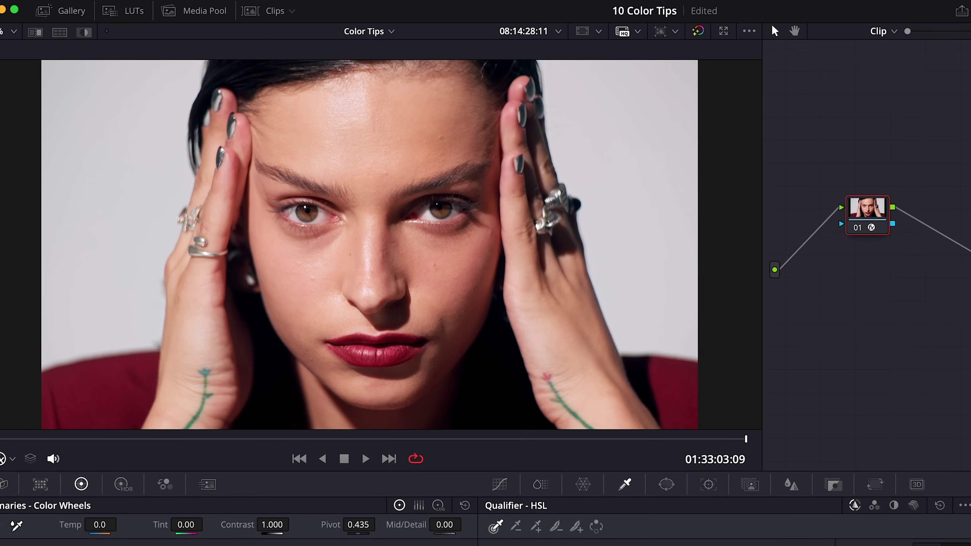
key(space)
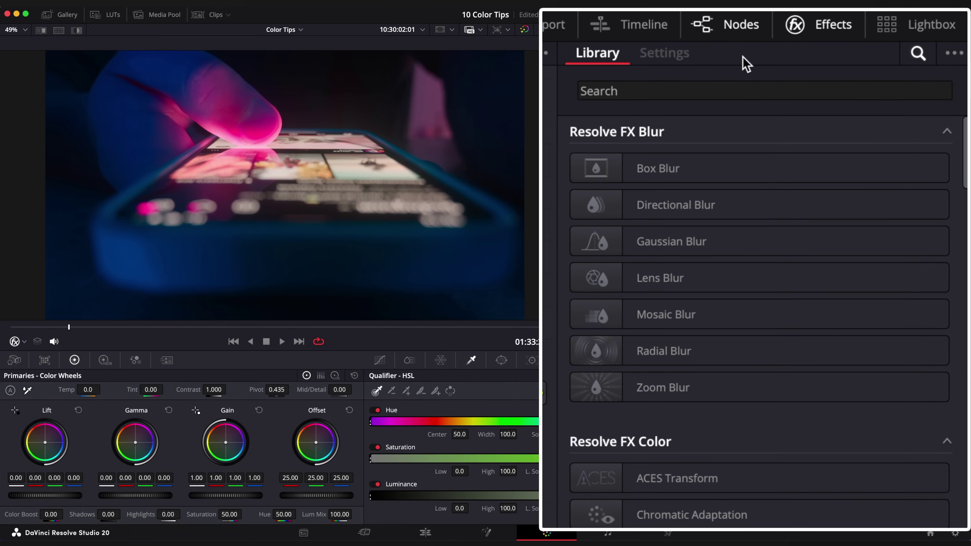
Step: Apply the Glow effect to node 01 with gain 1.597 and gamma 1.915
click(732, 93)
text(glow)
drag(649, 168, 671, 257)
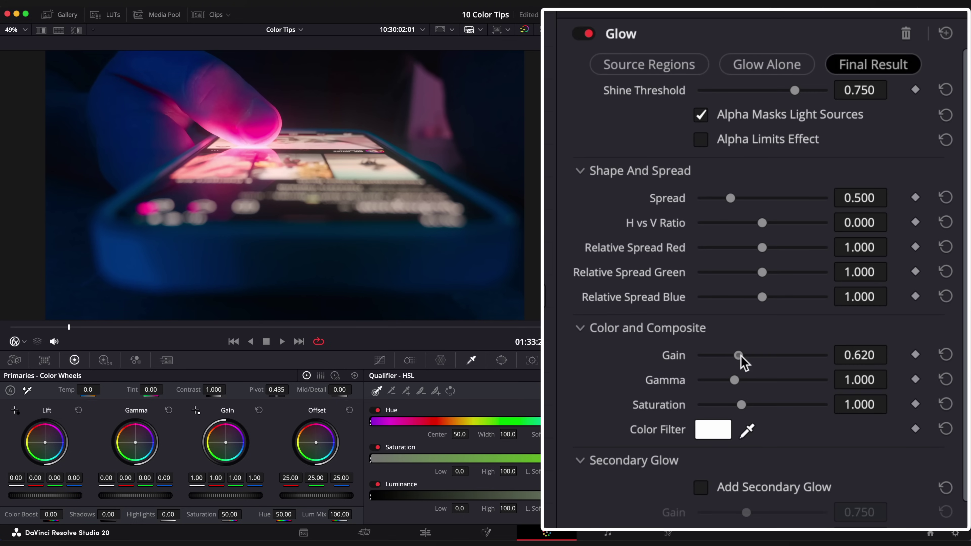
drag(739, 355, 808, 355)
drag(745, 380, 737, 404)
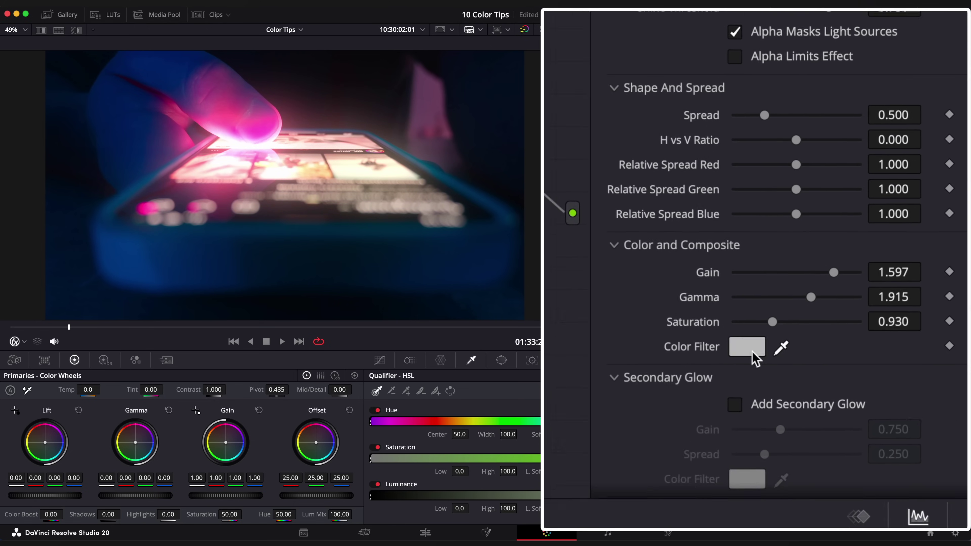
Step: Adjust the glow saturation to 0.930 and tint the glow colour filter
click(713, 429)
click(745, 385)
click(736, 384)
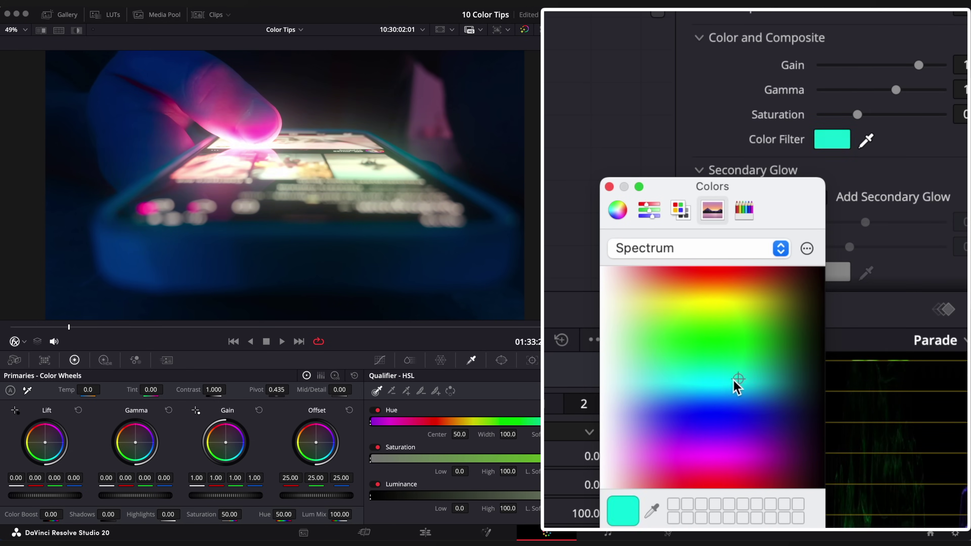
click(667, 279)
click(610, 187)
Step: Try a secondary glow and leave it off, then compare the clip with and without glow
click(716, 358)
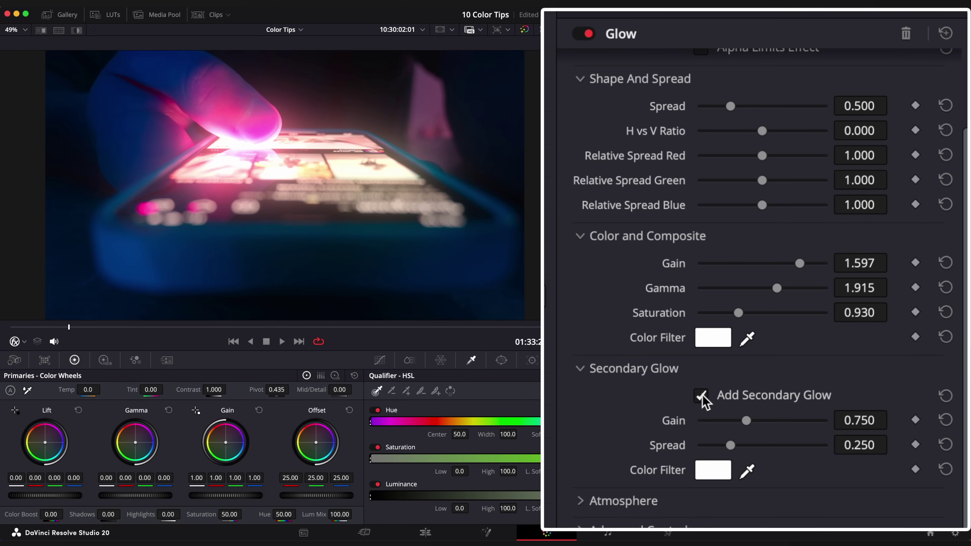
mouse_move(748, 420)
mouse_down()
mouse_move(817, 421)
mouse_move(757, 421)
mouse_move(773, 448)
mouse_move(731, 453)
mouse_move(741, 421)
mouse_up()
click(700, 395)
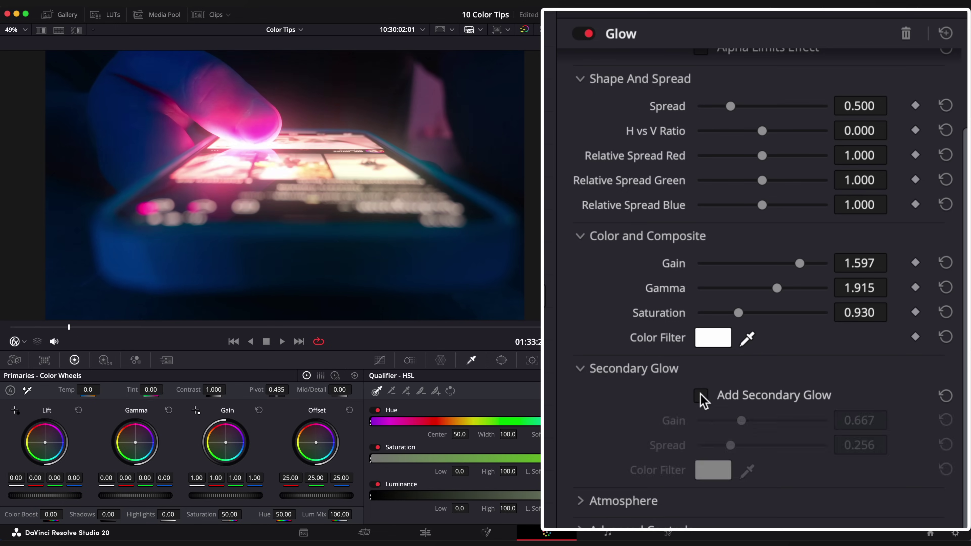
click(701, 395)
click(700, 395)
click(700, 395)
click(700, 395)
key(space)
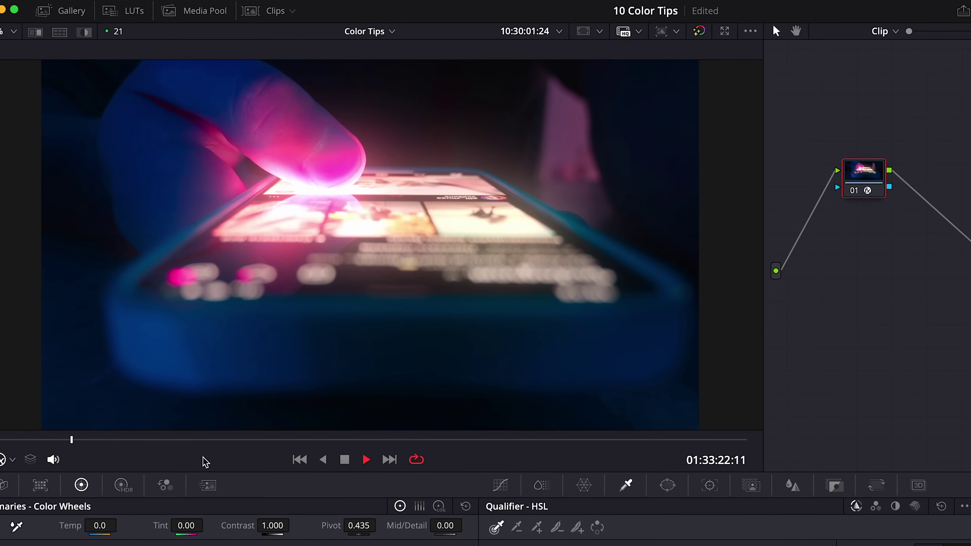
click(101, 441)
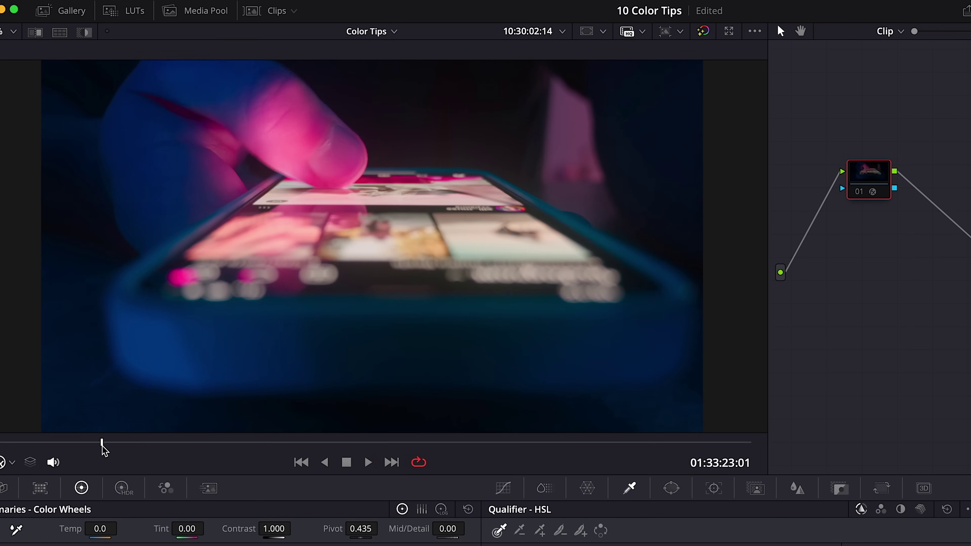
key(ctrl+d)
key(ctrl+d)
key(ctrl+d)
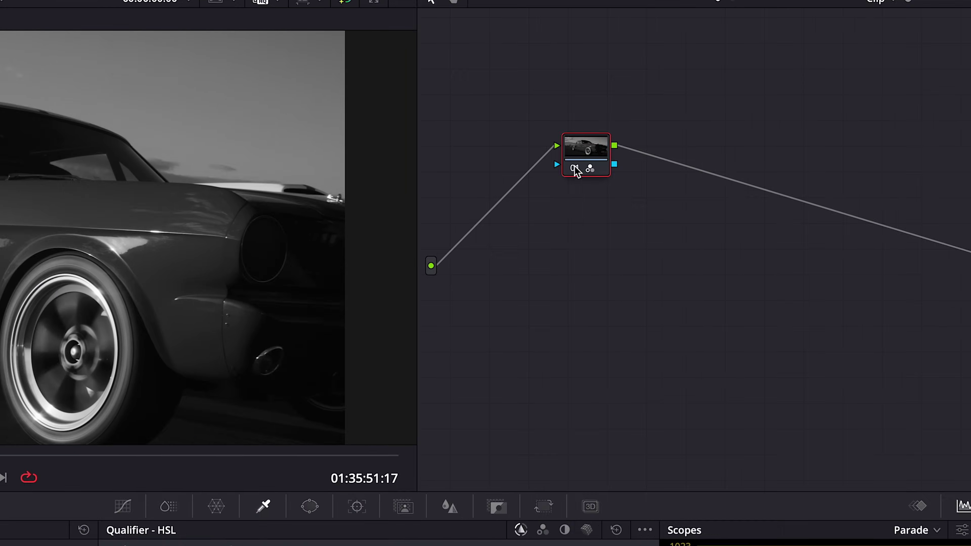
Step: Add a layer node over the black-and-white grade and clean up the car's key matte
right_click(576, 173)
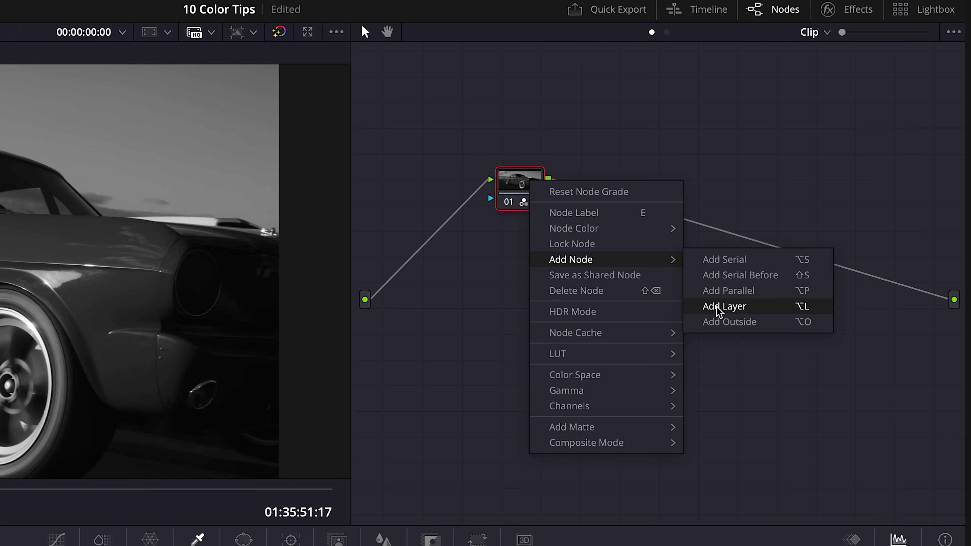
click(719, 308)
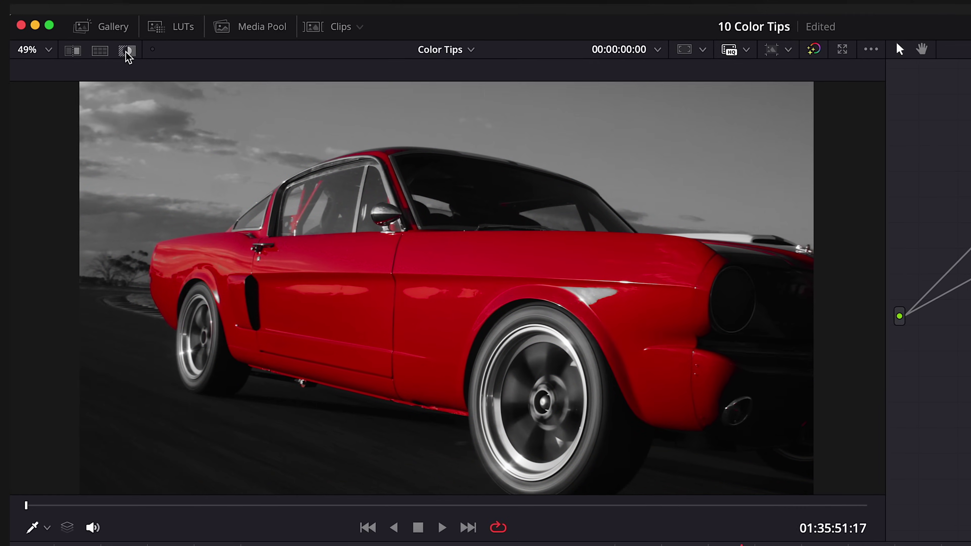
click(125, 52)
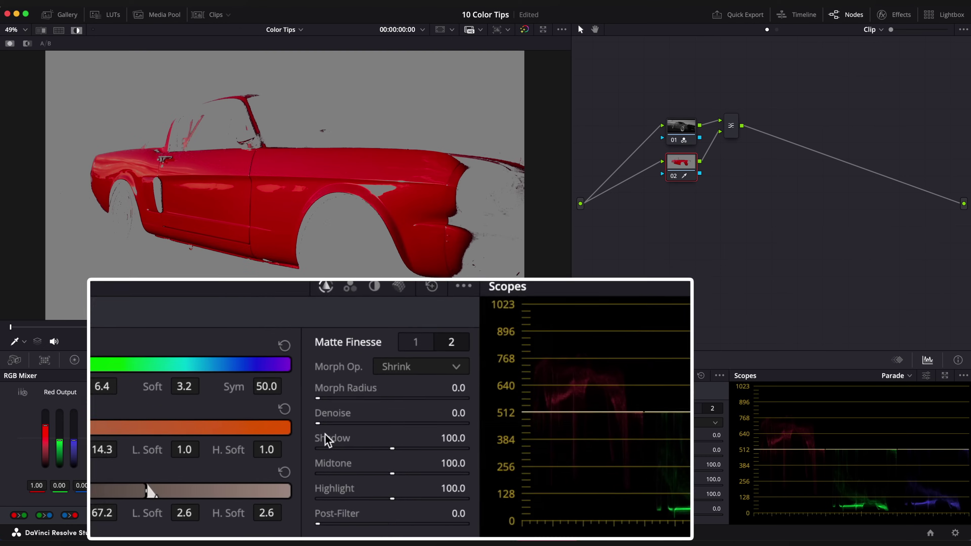
drag(633, 456, 677, 455)
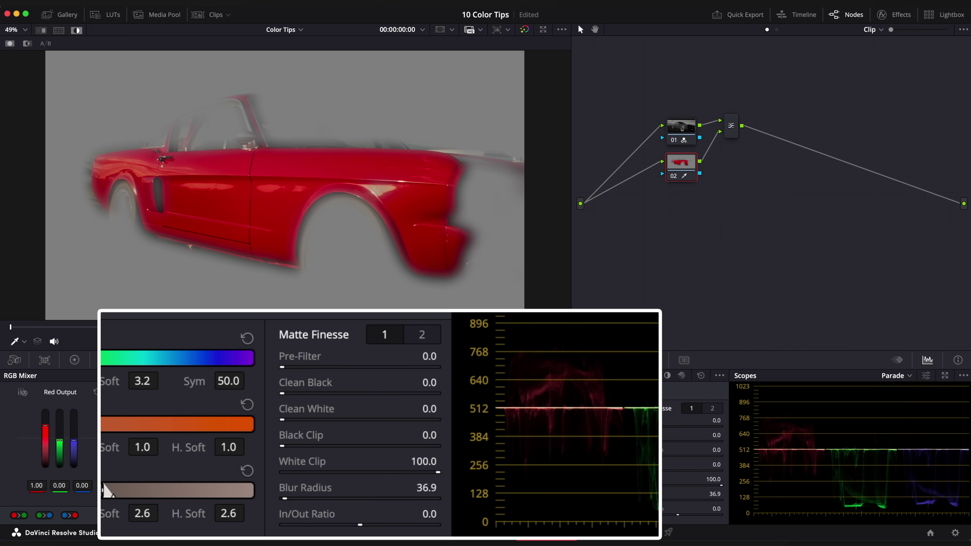
drag(635, 470, 651, 470)
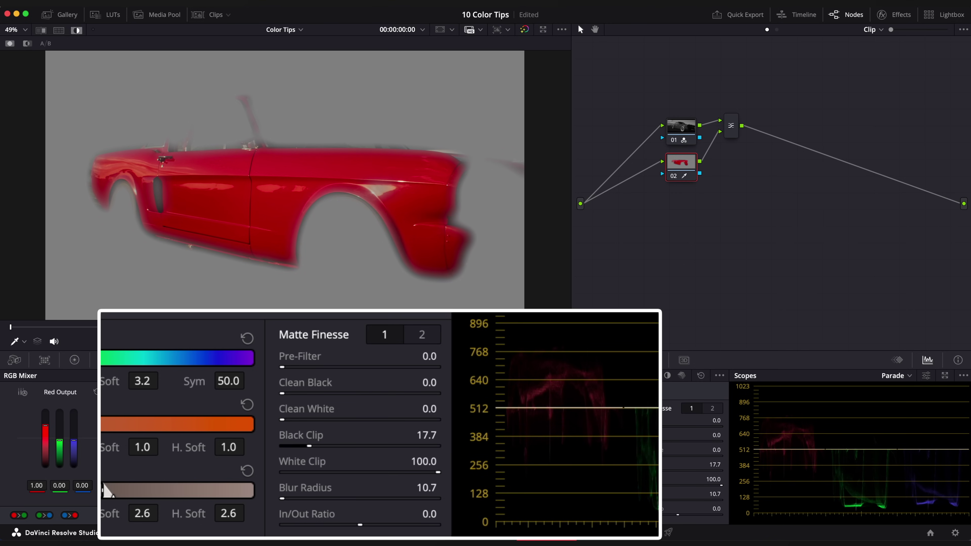
Step: Shift the qualifier hue centre to 31.8 and review the isolated red car
drag(328, 360, 330, 360)
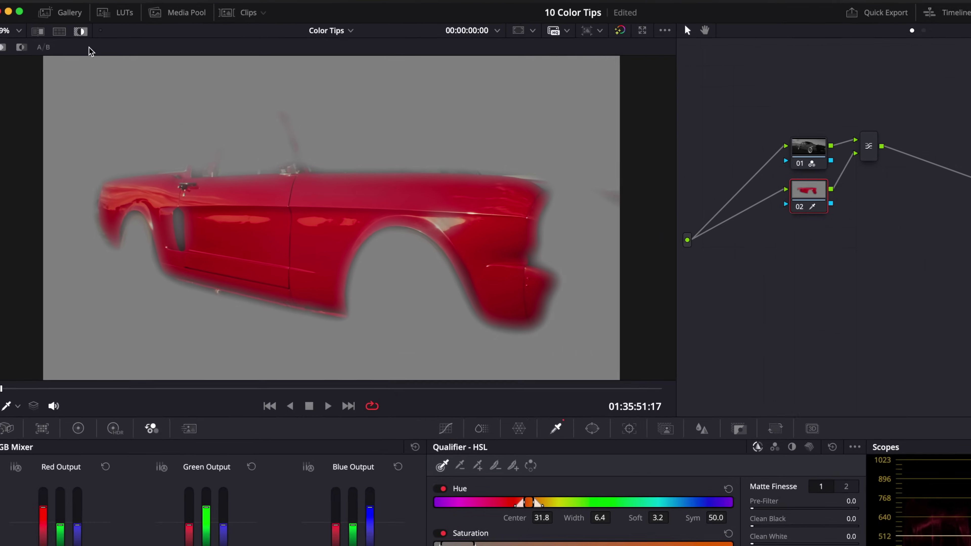
click(76, 30)
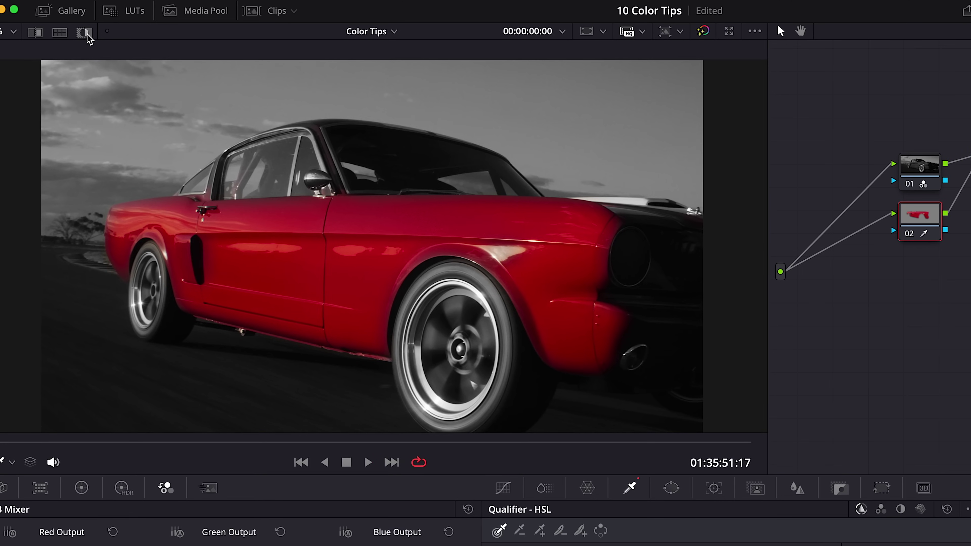
key(space)
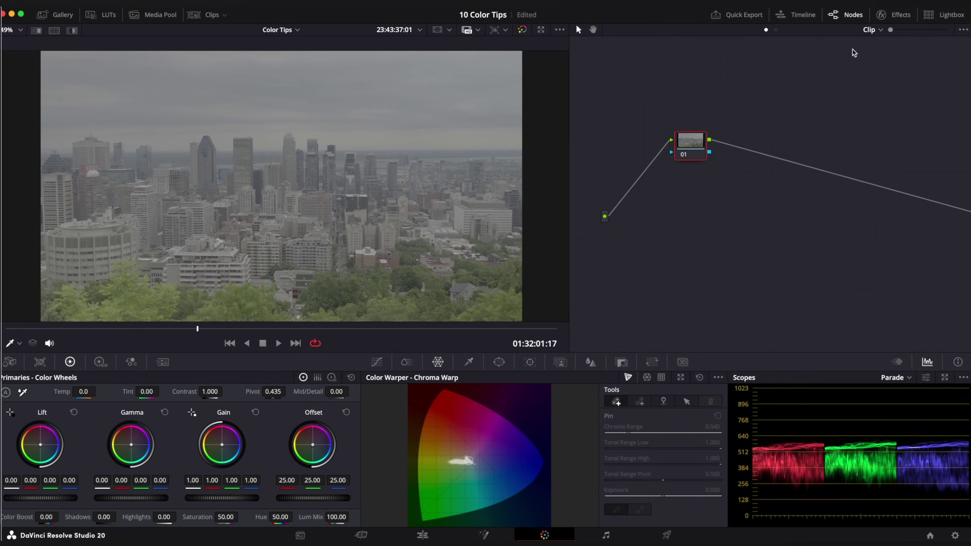
Step: Apply Color Space Transform to node 01 with input S-Gamut3.Cine and S-Log3
click(895, 14)
click(851, 50)
text(color t)
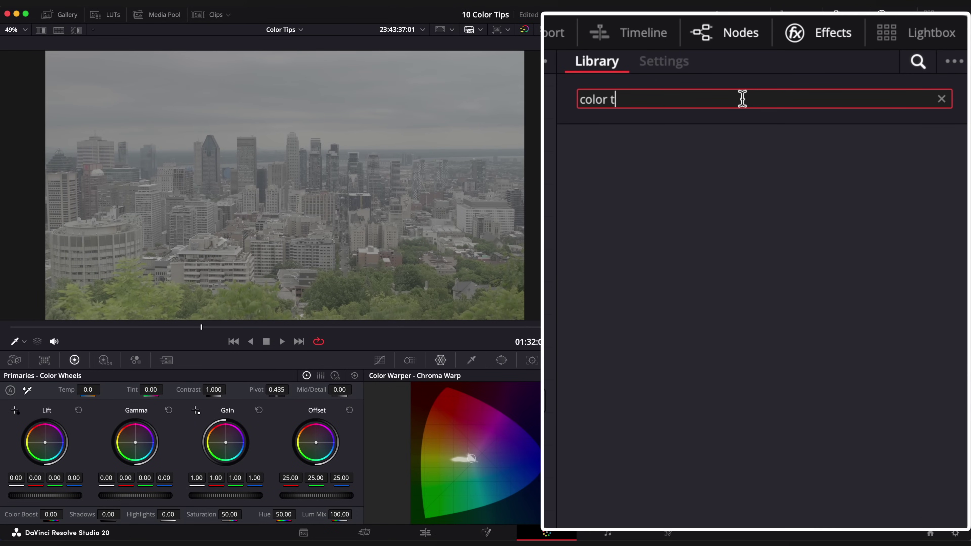
text(r)
key(BackSpace)
key(BackSpace)
key(BackSpace)
drag(694, 212, 636, 264)
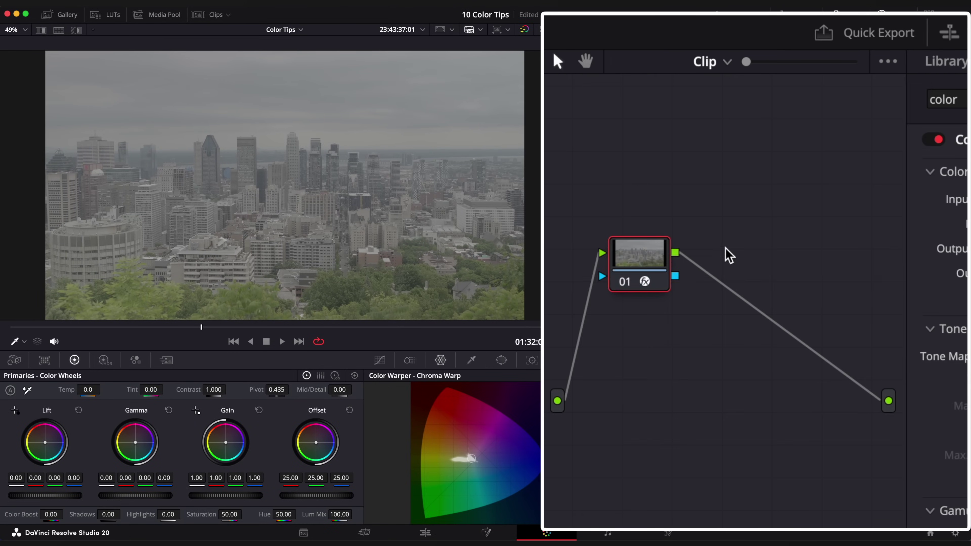
click(719, 200)
scroll(743, 293, down, 5)
click(760, 356)
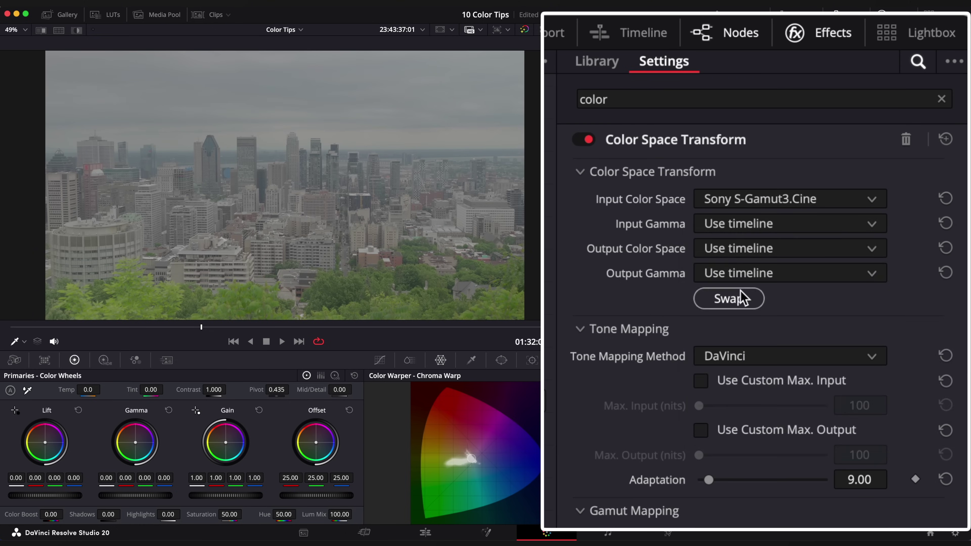
click(756, 224)
scroll(755, 305, down, 10)
click(753, 425)
Step: Set the transform's output to Rec.709 colour space and Cineon Film Log gamma
click(746, 249)
scroll(740, 333, down, 5)
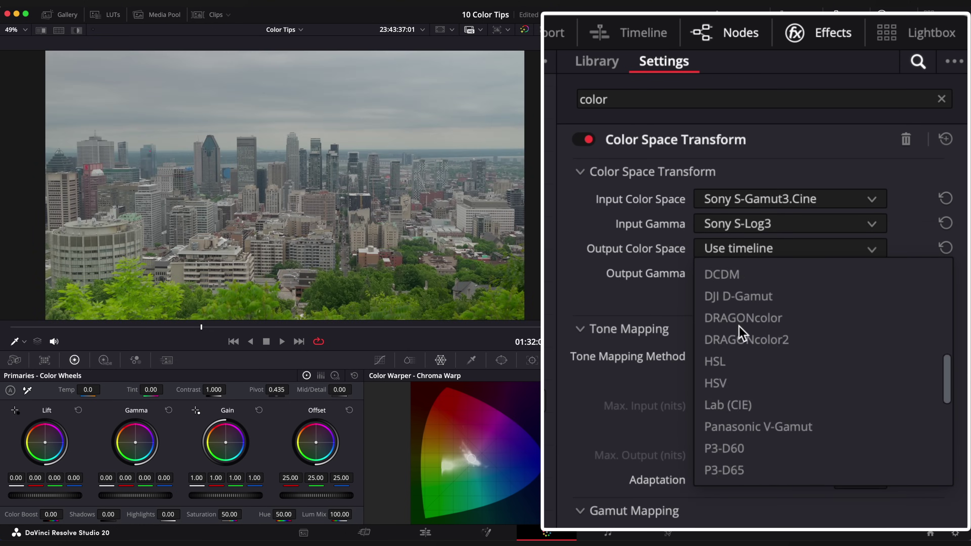
scroll(739, 325, up, 5)
click(748, 385)
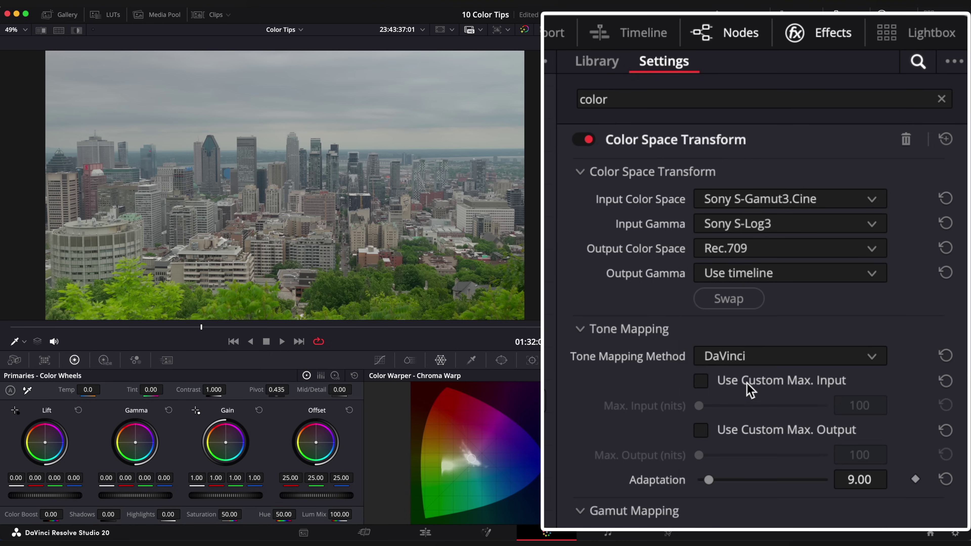
click(746, 277)
scroll(765, 347, down, 8)
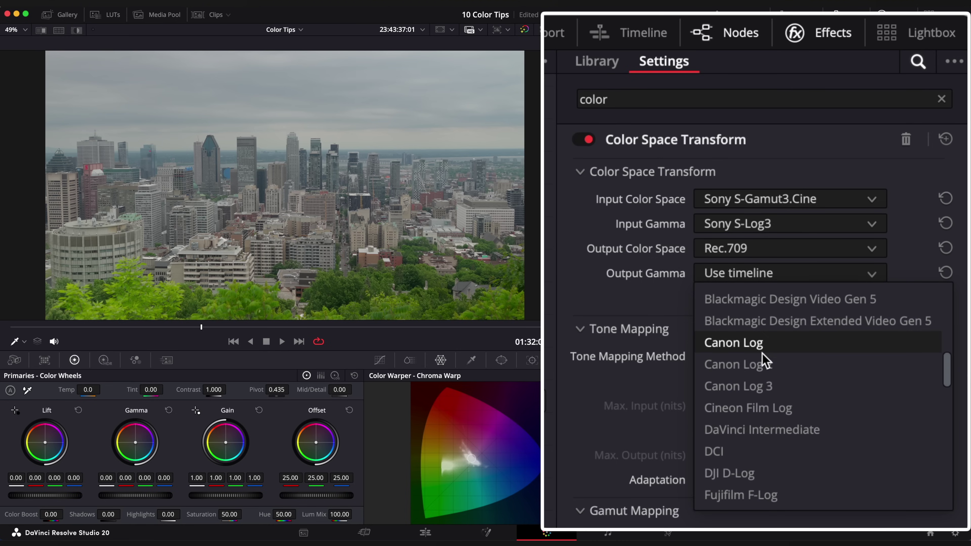
click(759, 404)
Step: Add a serial node with the Rec709 Kodak 2383 D60 LUT and play the clip
key(alt+s)
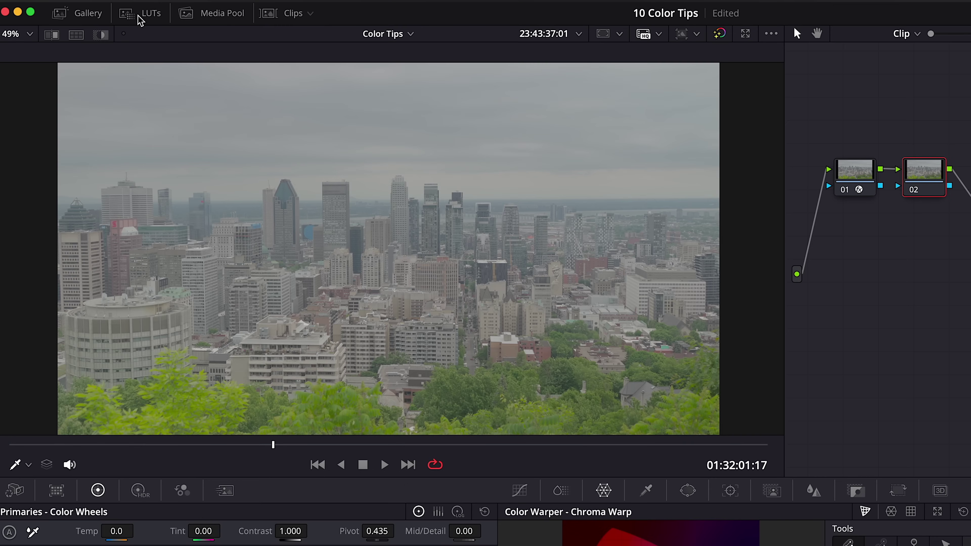
click(138, 17)
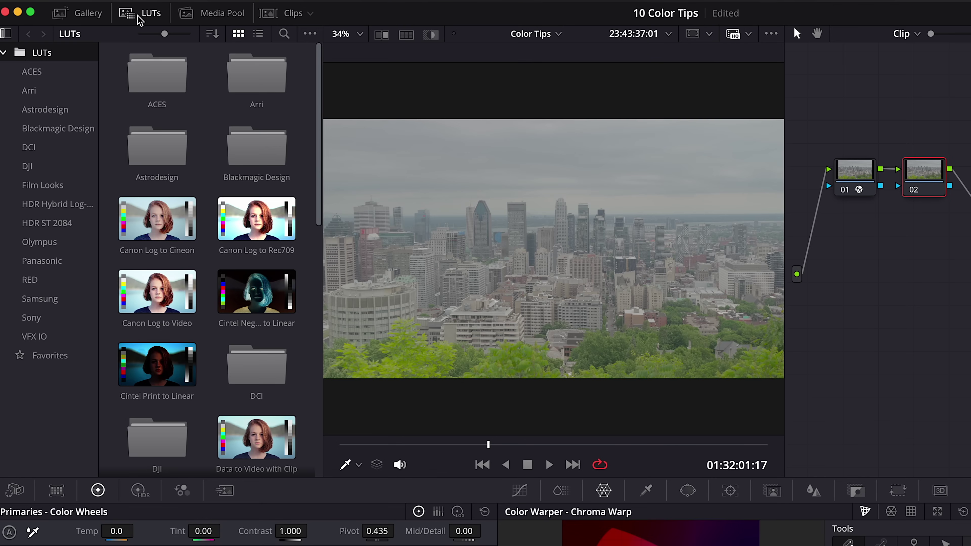
click(43, 185)
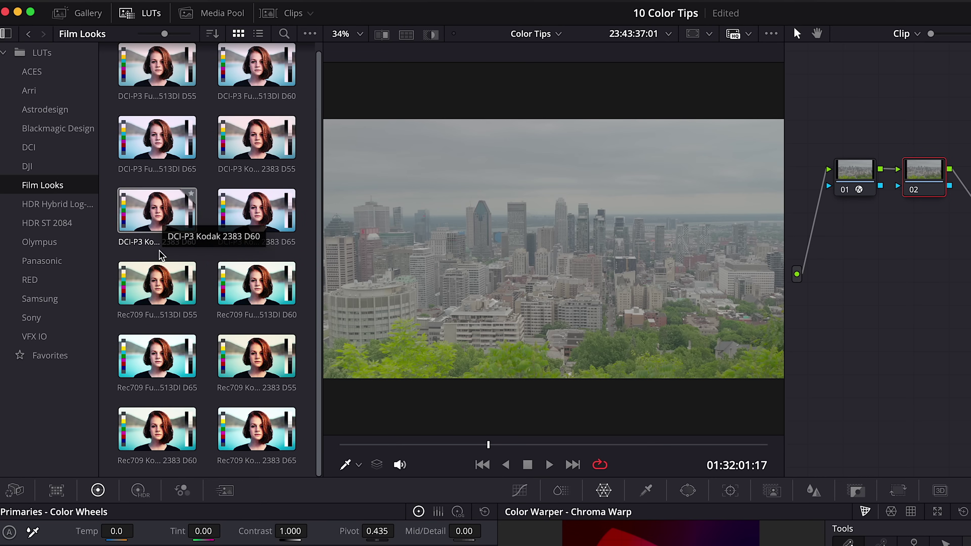
drag(155, 421, 922, 174)
click(130, 16)
click(56, 444)
key(space)
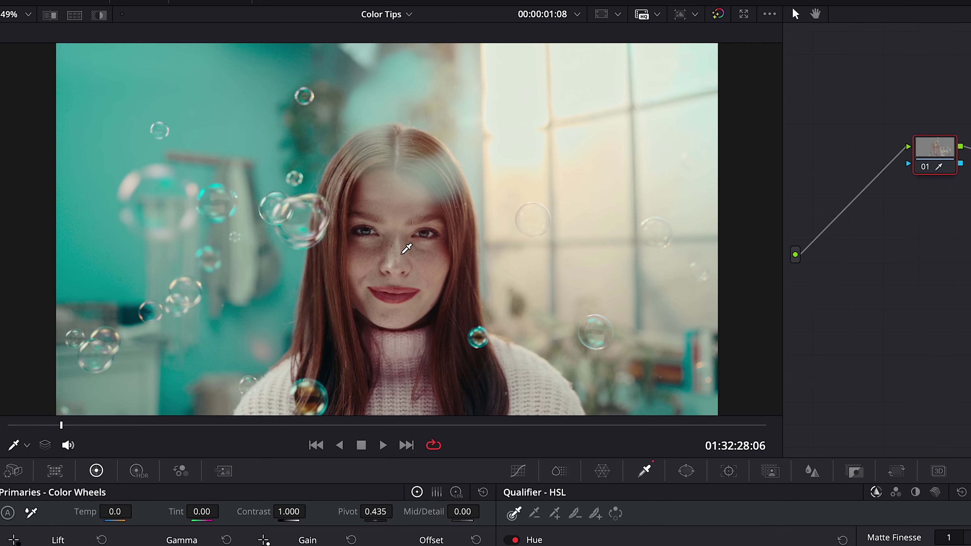
Step: Sample the woman's face and tighten the skin key to hue centre 36.2, width 11.8
click(407, 248)
click(101, 17)
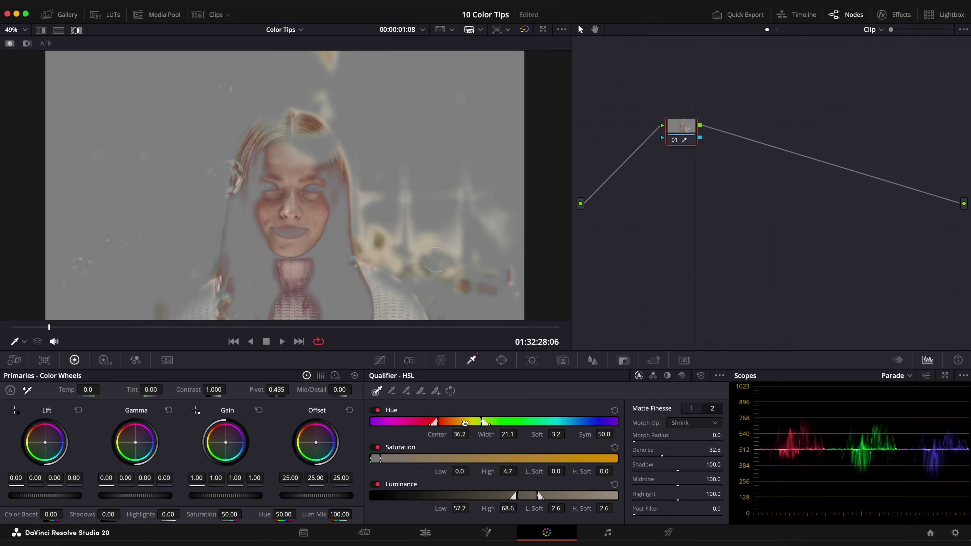
mouse_move(465, 423)
mouse_down()
mouse_move(457, 424)
mouse_move(479, 426)
mouse_move(461, 429)
mouse_up()
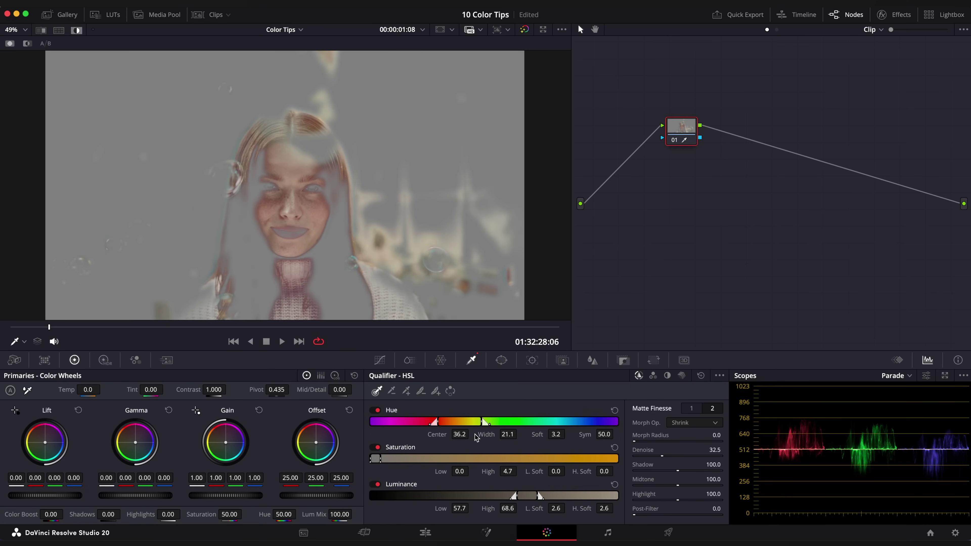
drag(520, 433, 520, 435)
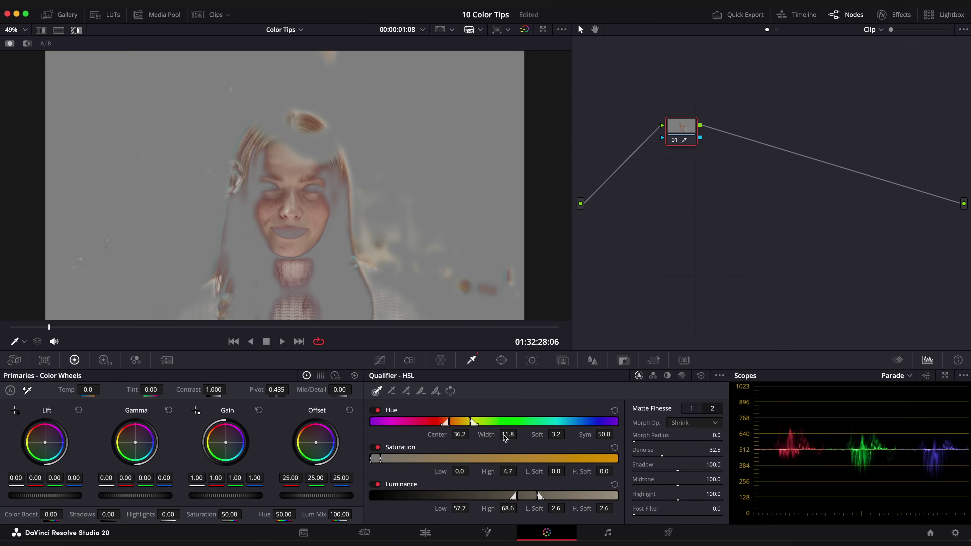
key(shift+h)
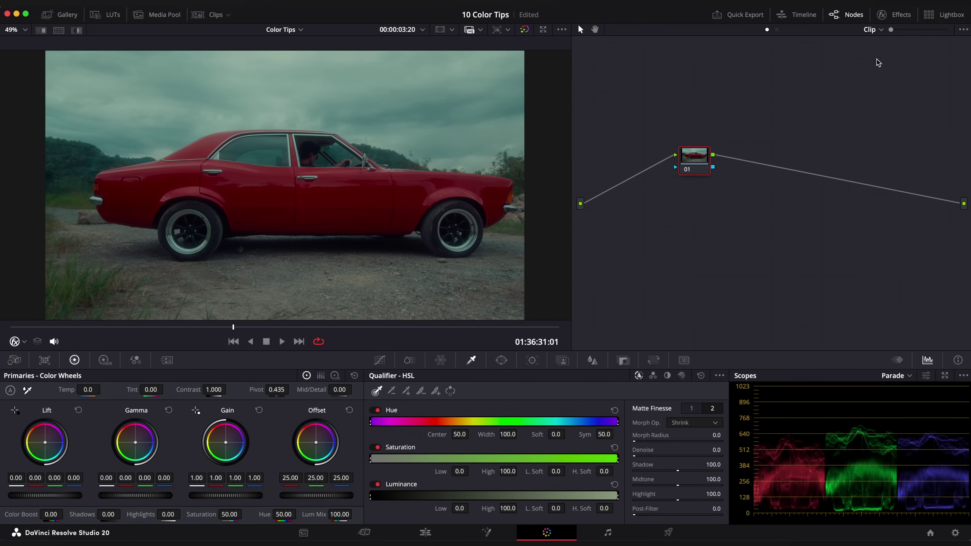
Step: Apply Split Tone to node 01 with input DaVinci Wide Gamut and DaVinci Intermediate
click(894, 14)
click(864, 52)
text(split)
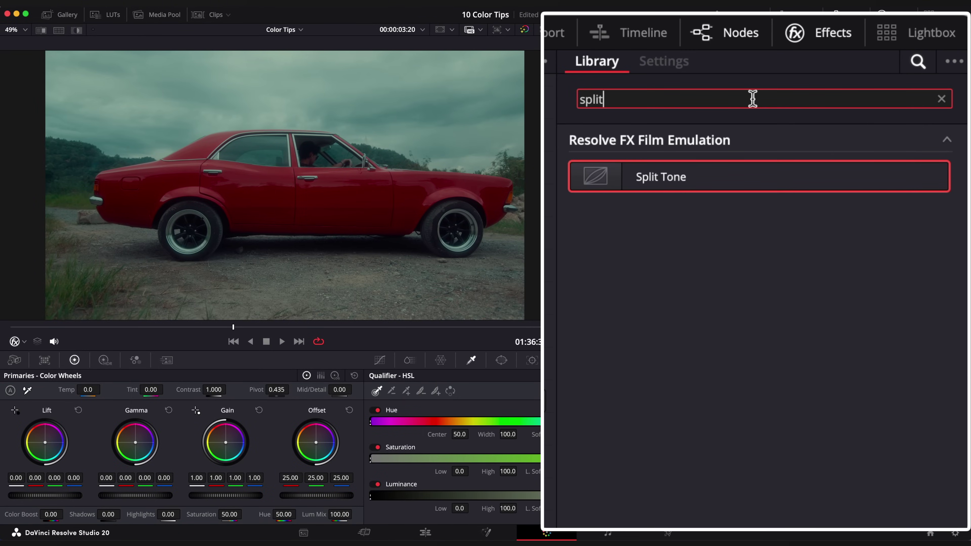
drag(662, 166, 679, 315)
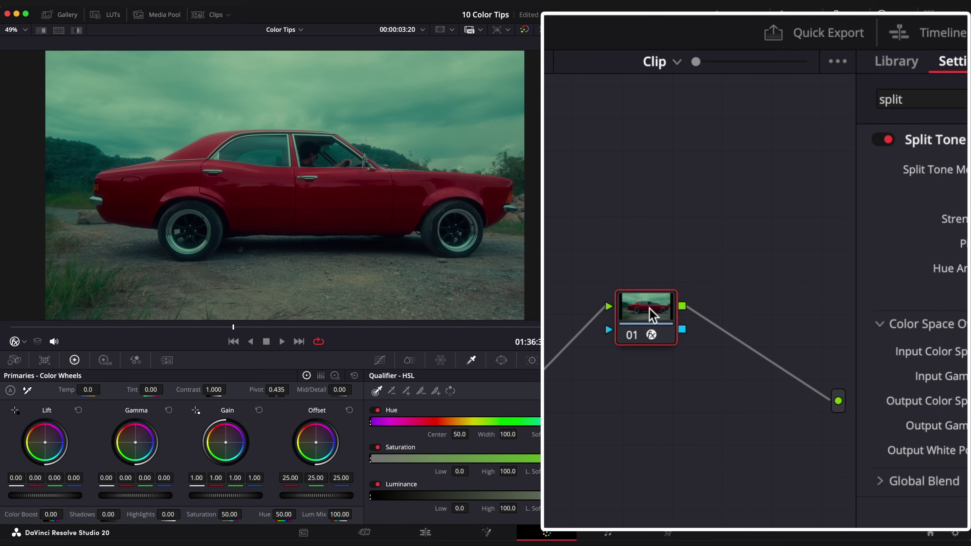
click(729, 352)
scroll(749, 459, down, 10)
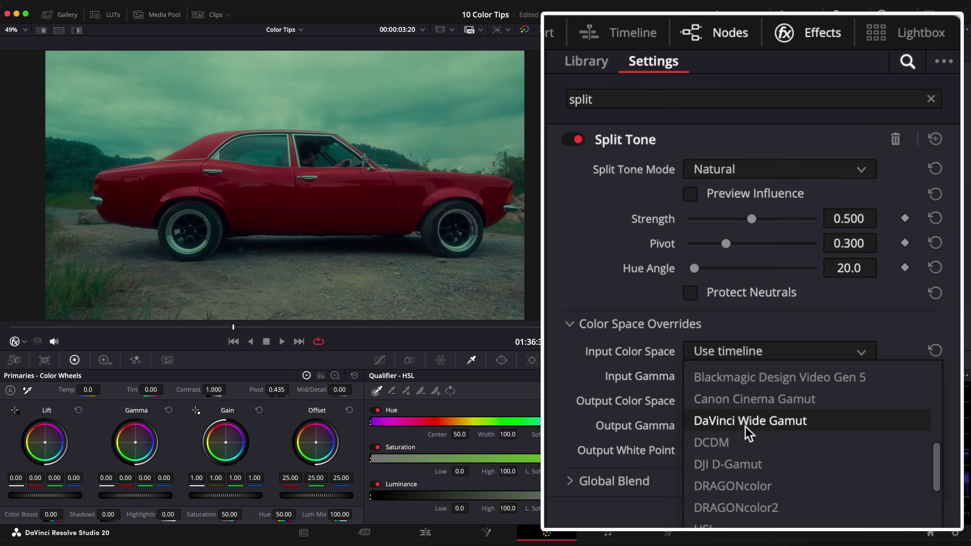
click(748, 425)
click(731, 389)
scroll(751, 499, down, 10)
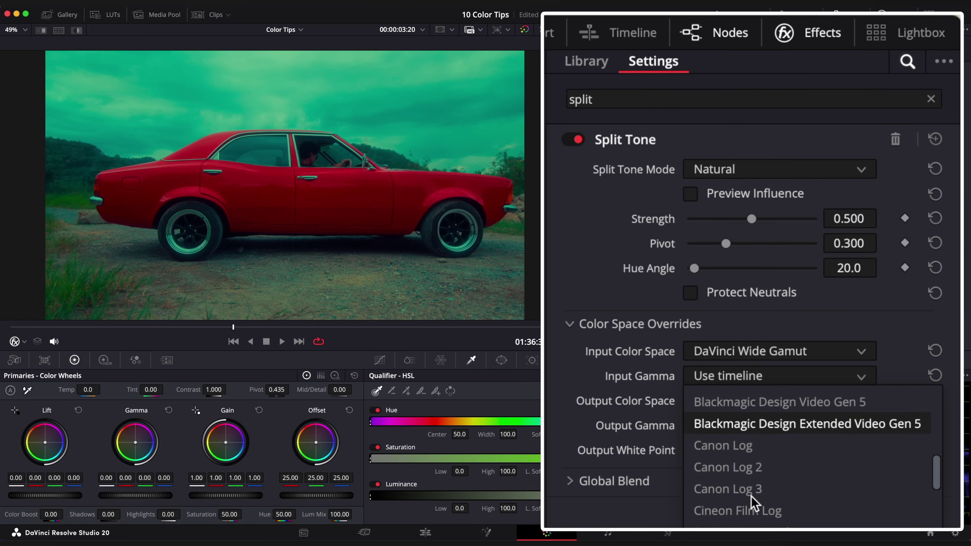
click(750, 498)
Step: Set the Split Tone output to DaVinci Wide Gamut and DaVinci Intermediate
click(730, 401)
scroll(759, 444, down, 10)
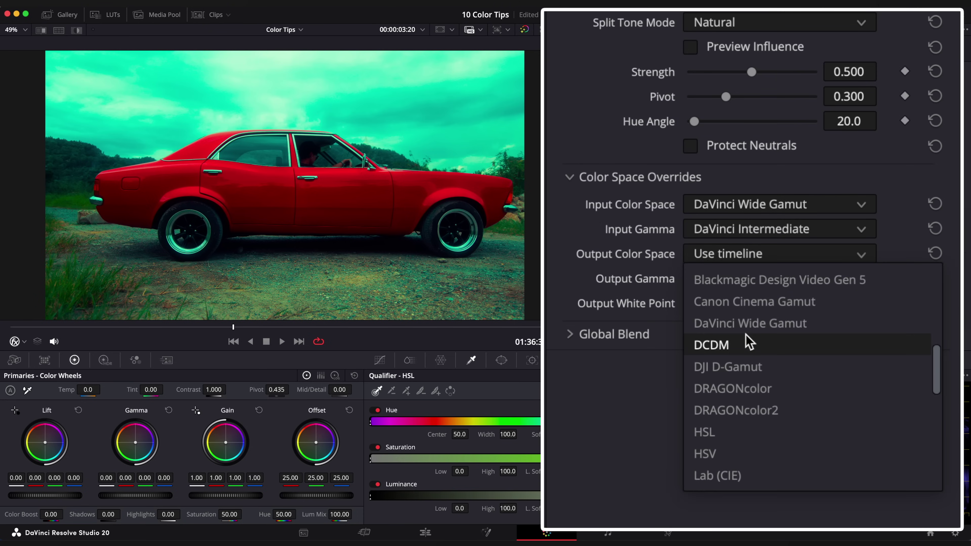
click(746, 317)
click(743, 278)
scroll(755, 401, down, 10)
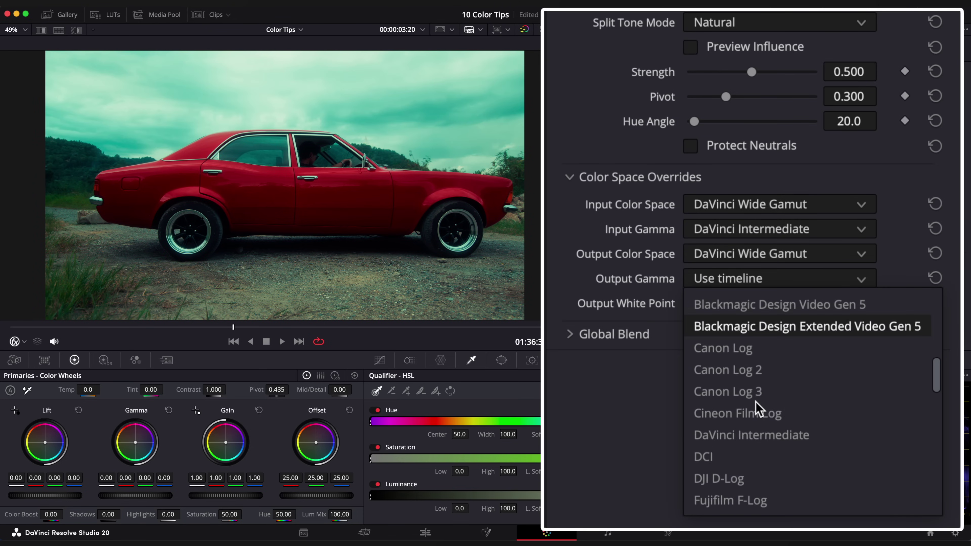
click(754, 436)
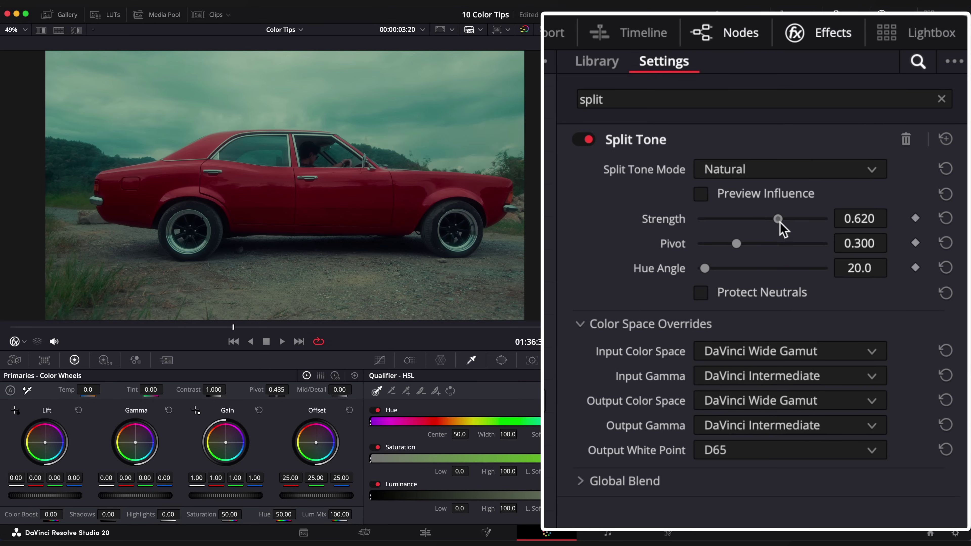
Step: Compare the clip with and without Split Tone and lower the pivot to 0.302
click(588, 142)
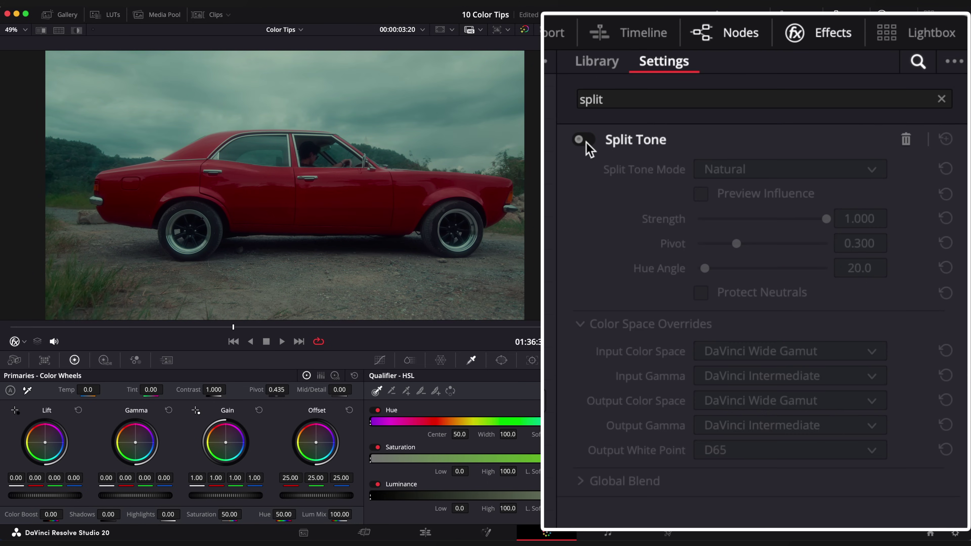
click(587, 142)
click(588, 141)
click(587, 142)
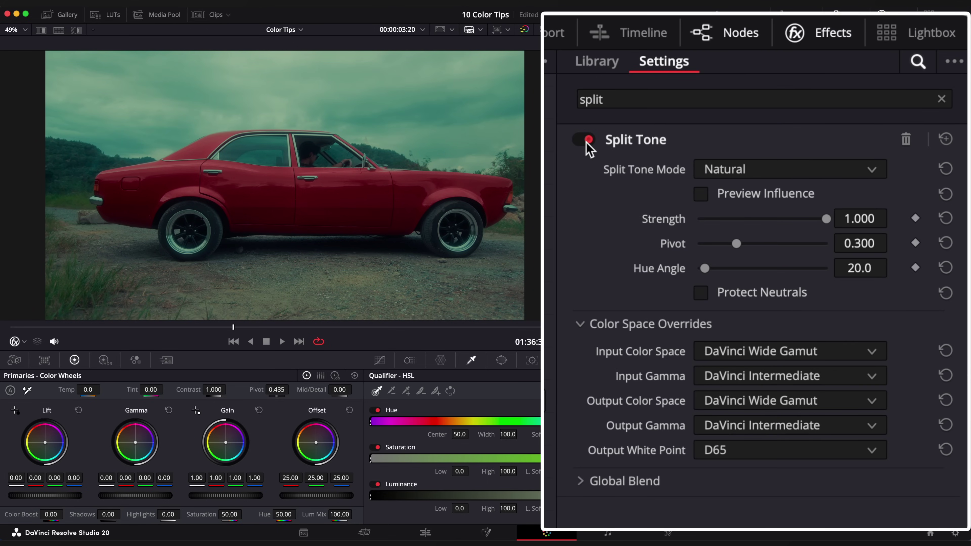
drag(736, 244, 796, 271)
click(589, 142)
click(589, 142)
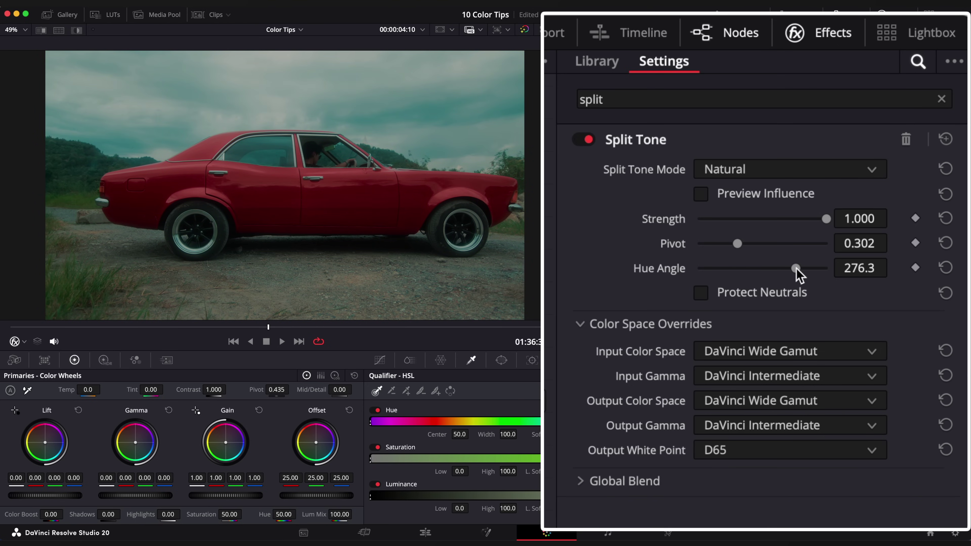
Step: Switch the split tone mode to Strong and set the hue angle to 267.9
click(729, 177)
click(726, 220)
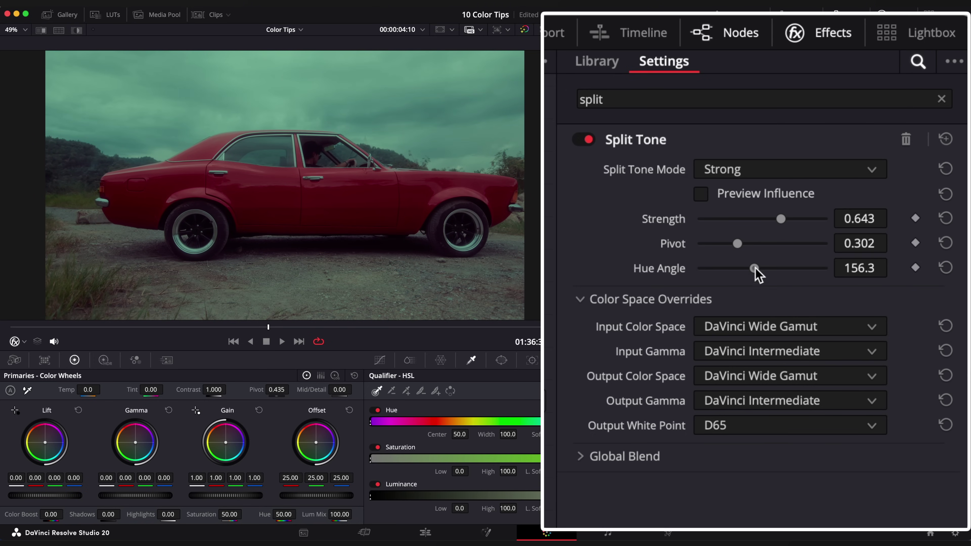
drag(755, 268, 732, 291)
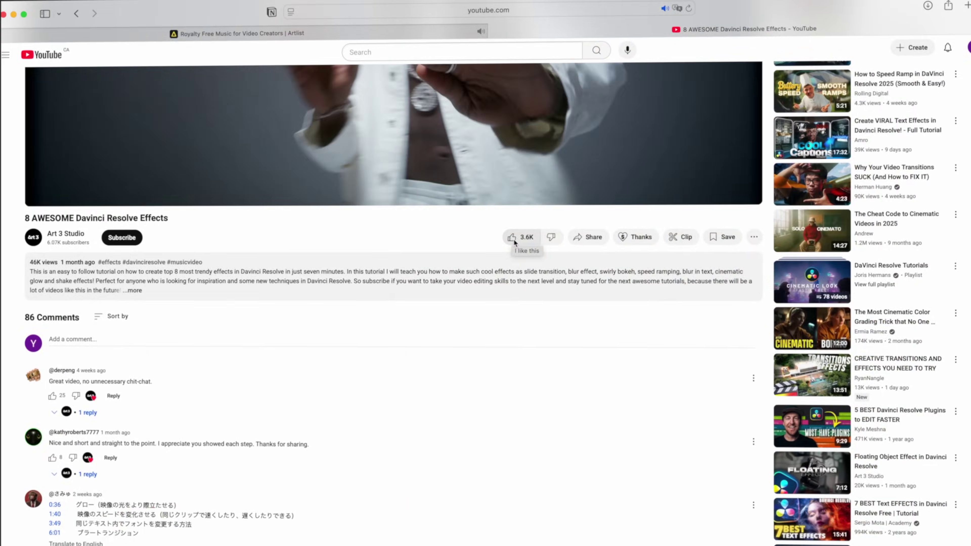
Step: Like the YouTube video, bringing its like count to 3.6K
click(512, 238)
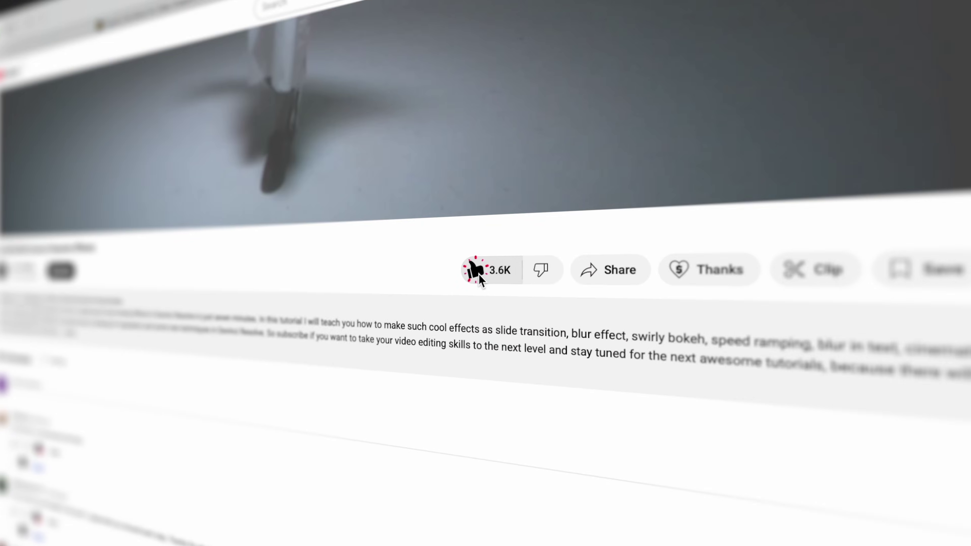